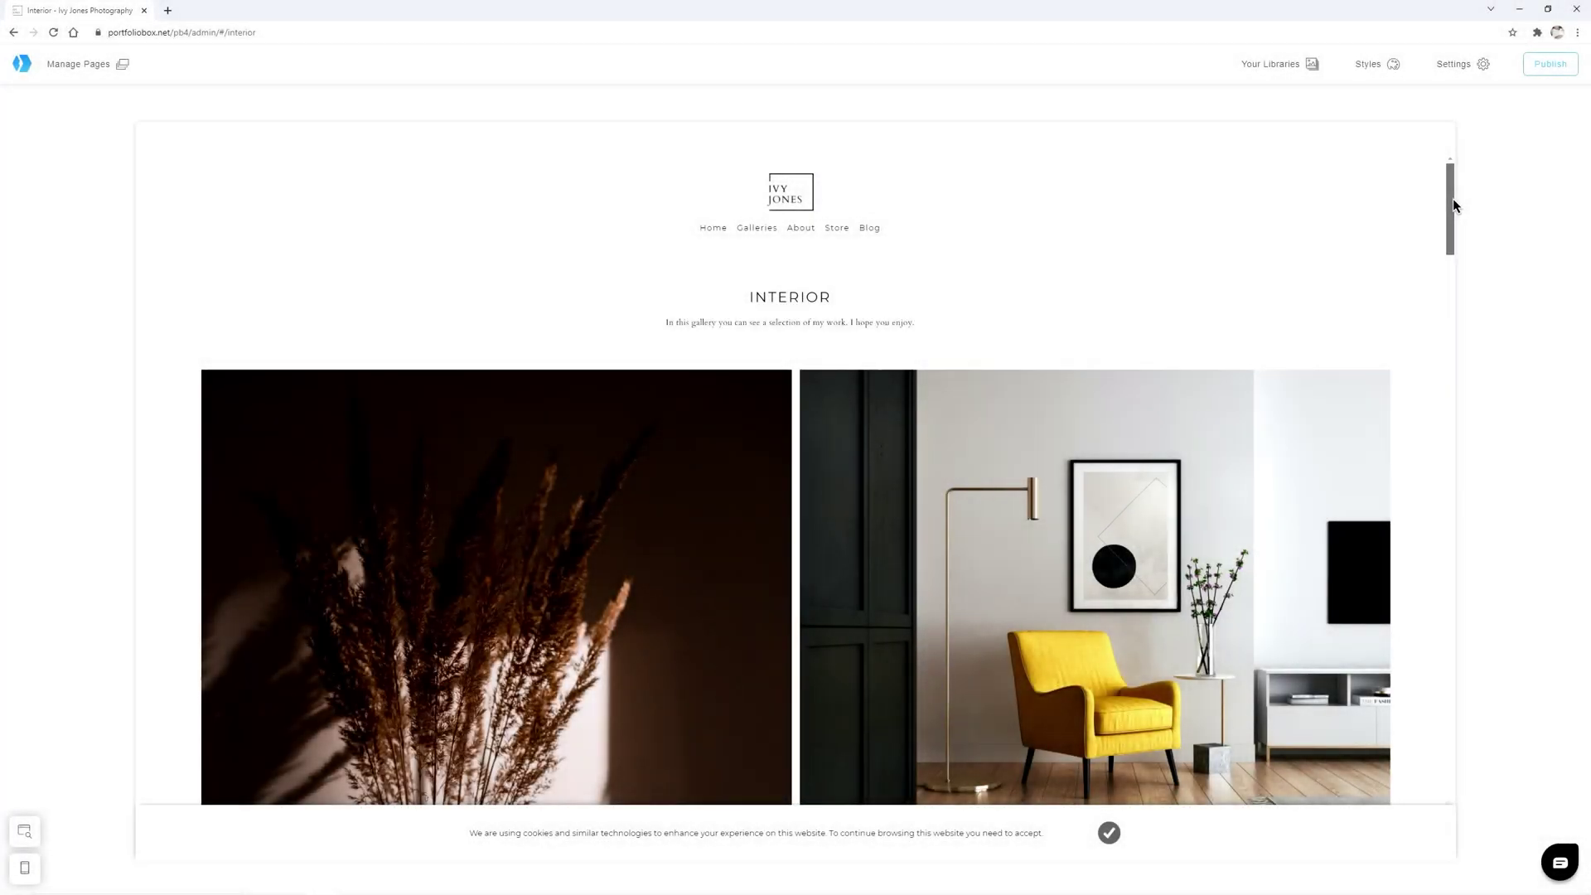
drag(1453, 203, 1447, 257)
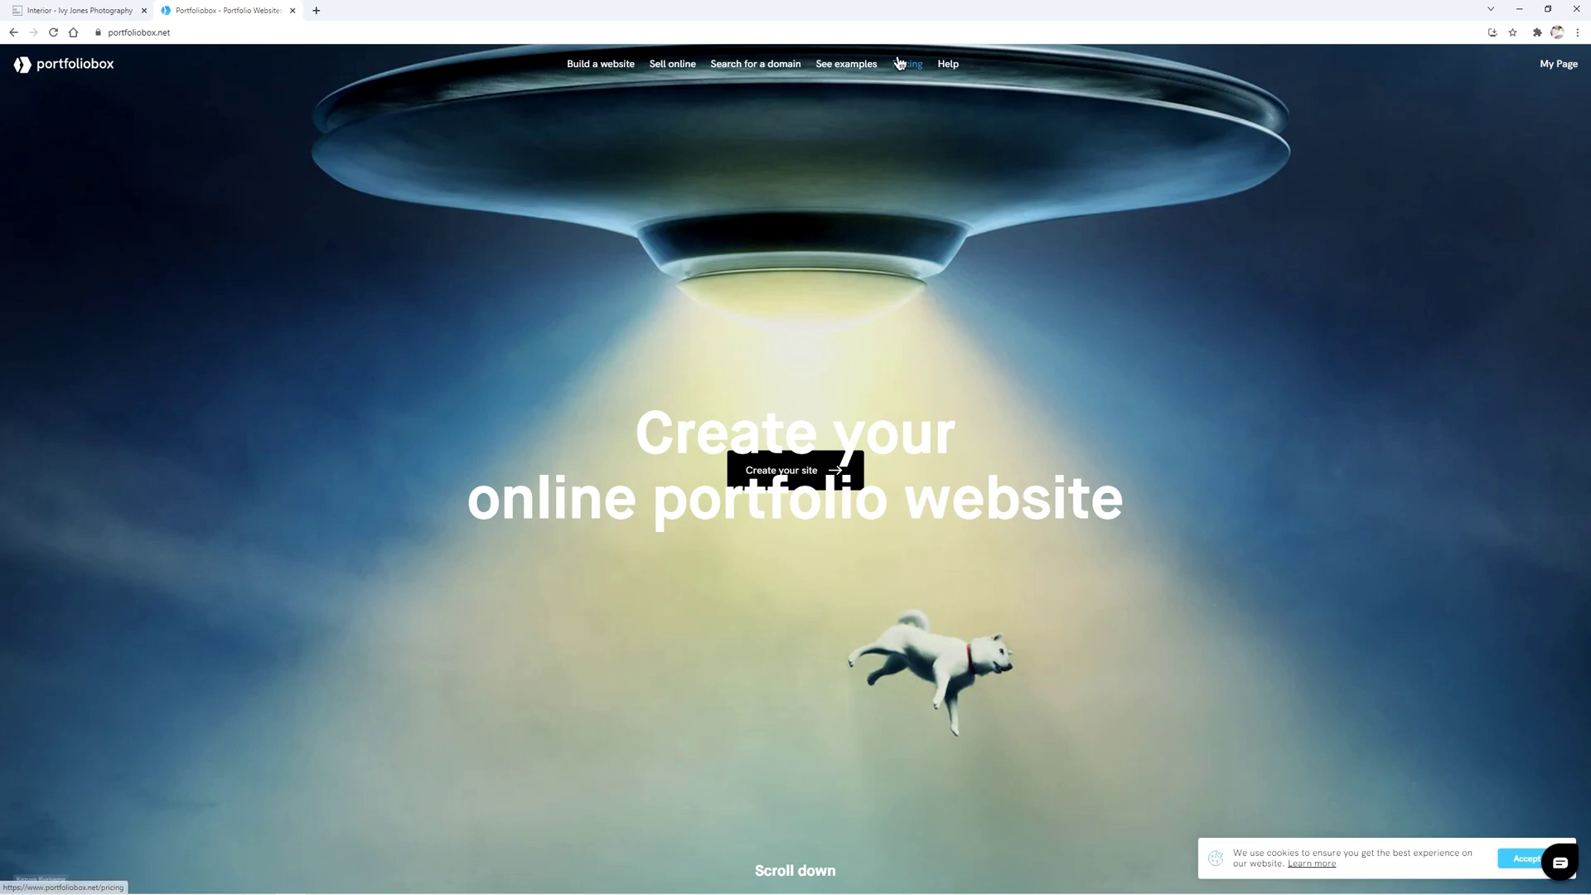
mouse_move(948, 64)
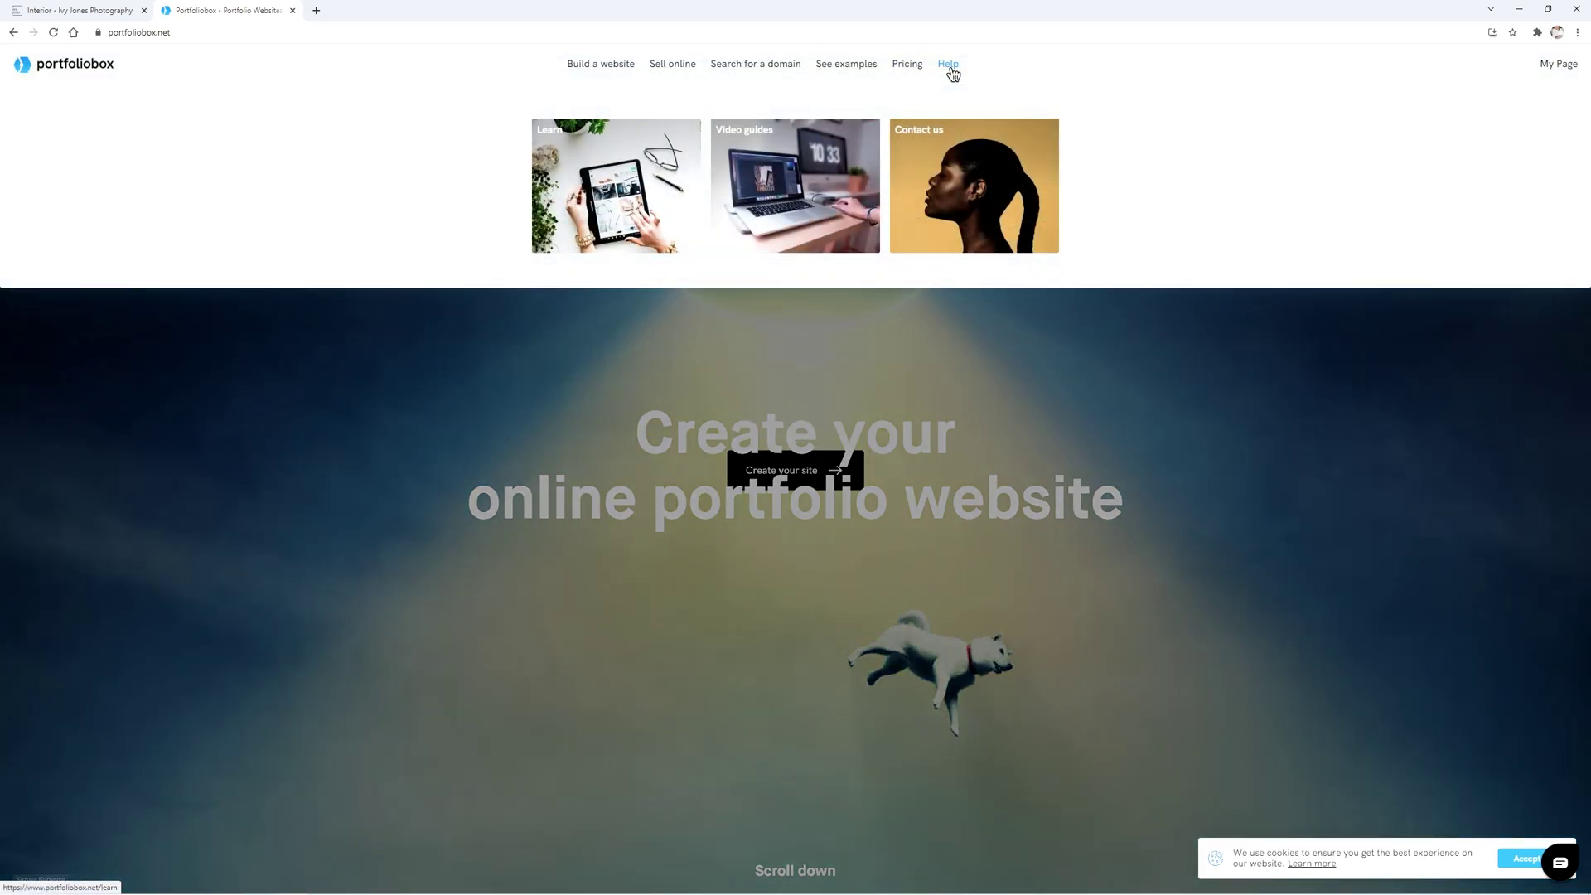
- Search the Portfoliobox help for Lightroom and open the Lightroom integration article
click(603, 197)
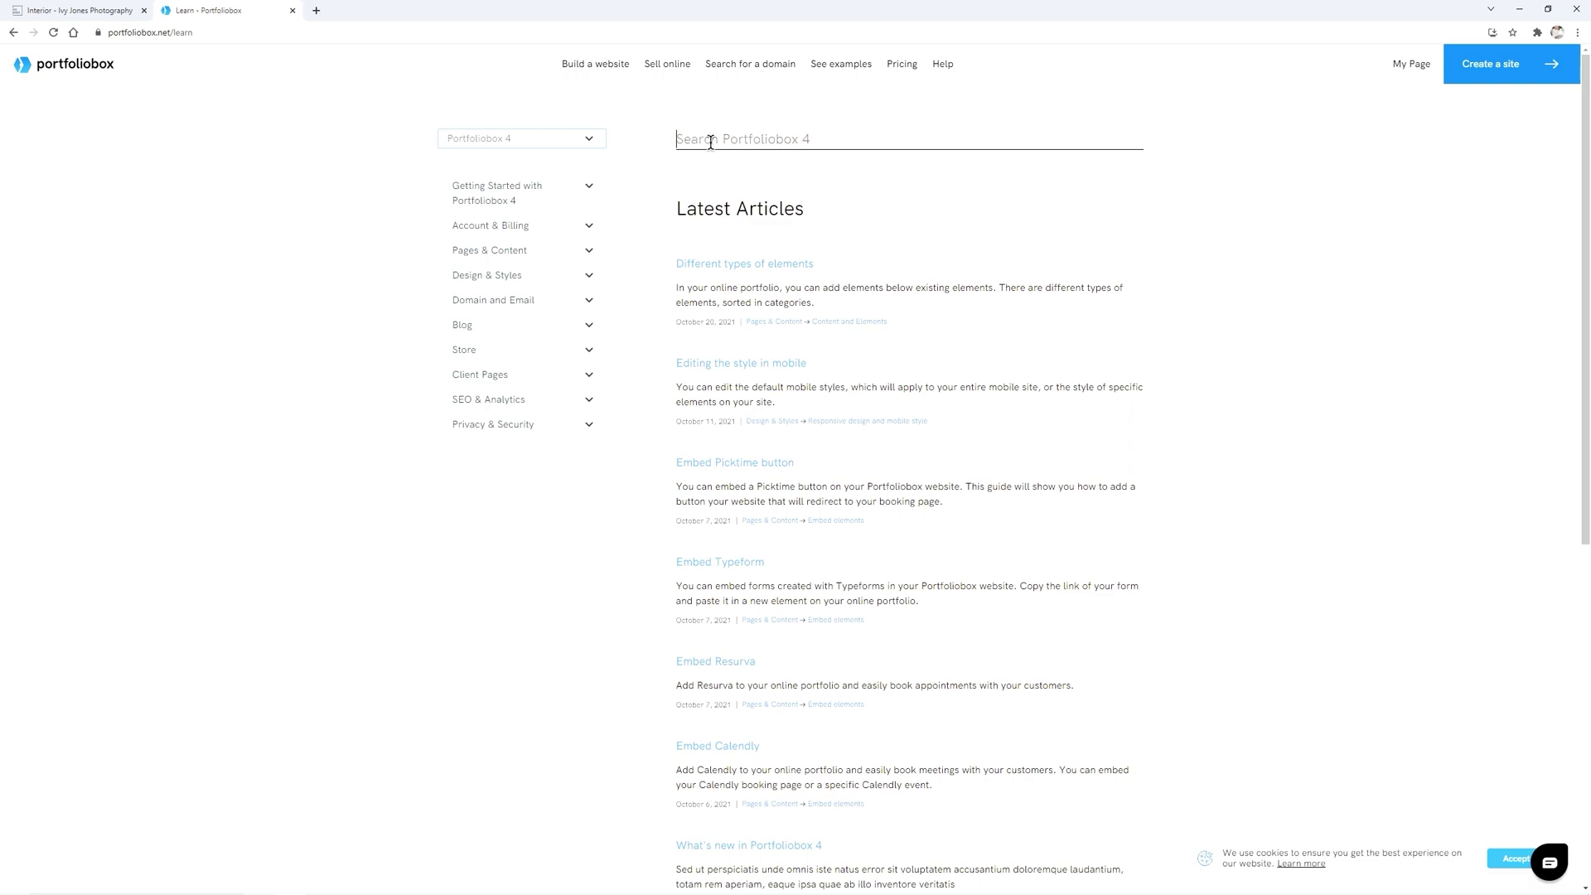
text(Light)
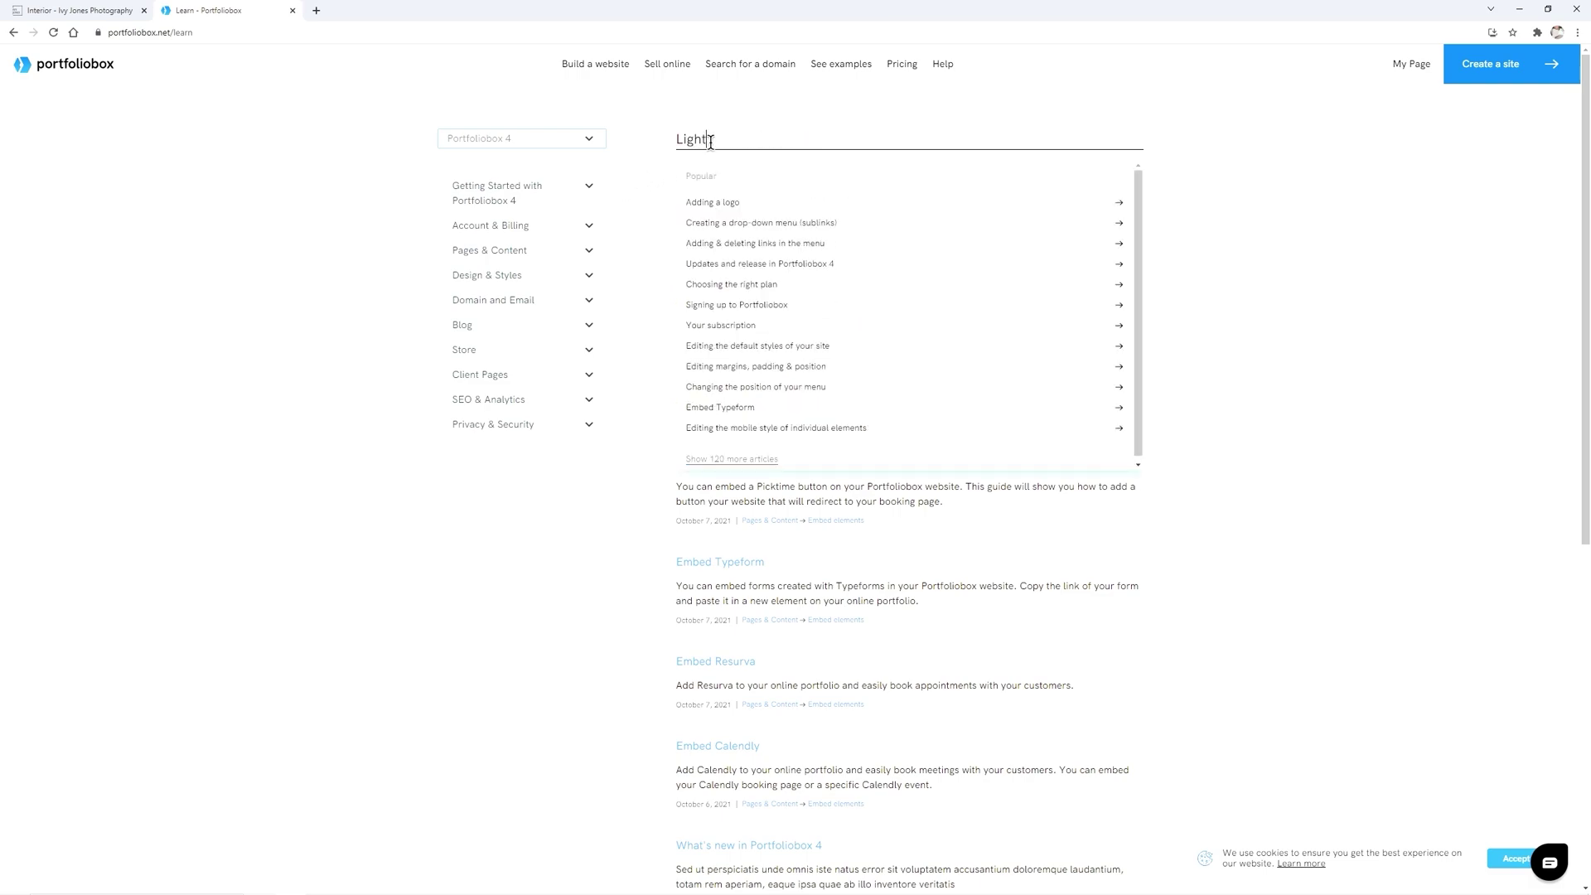
text(room)
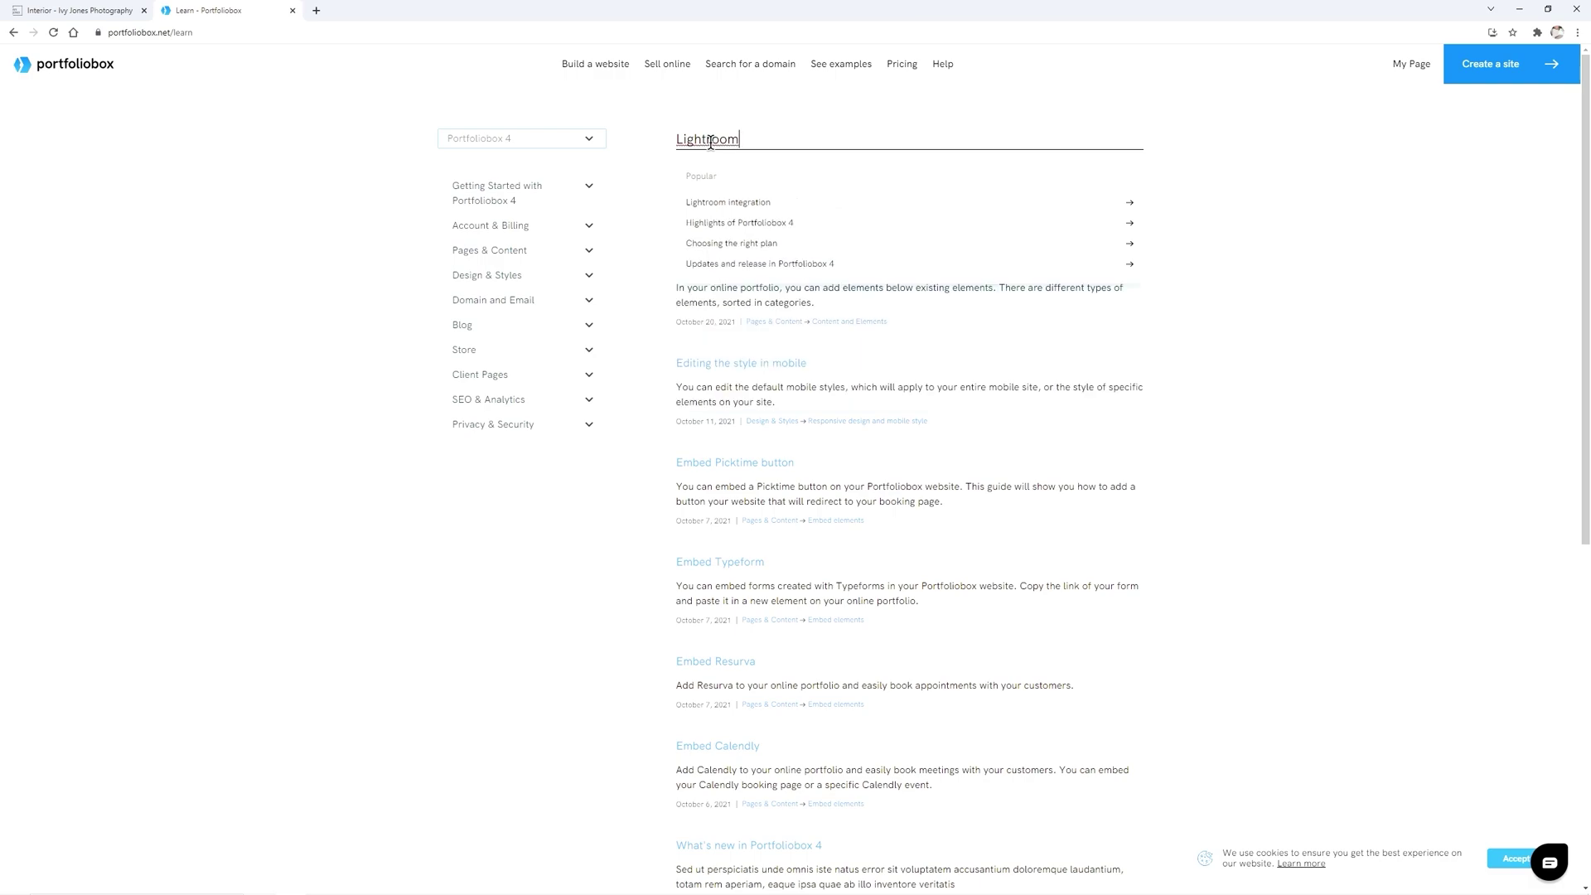
click(727, 205)
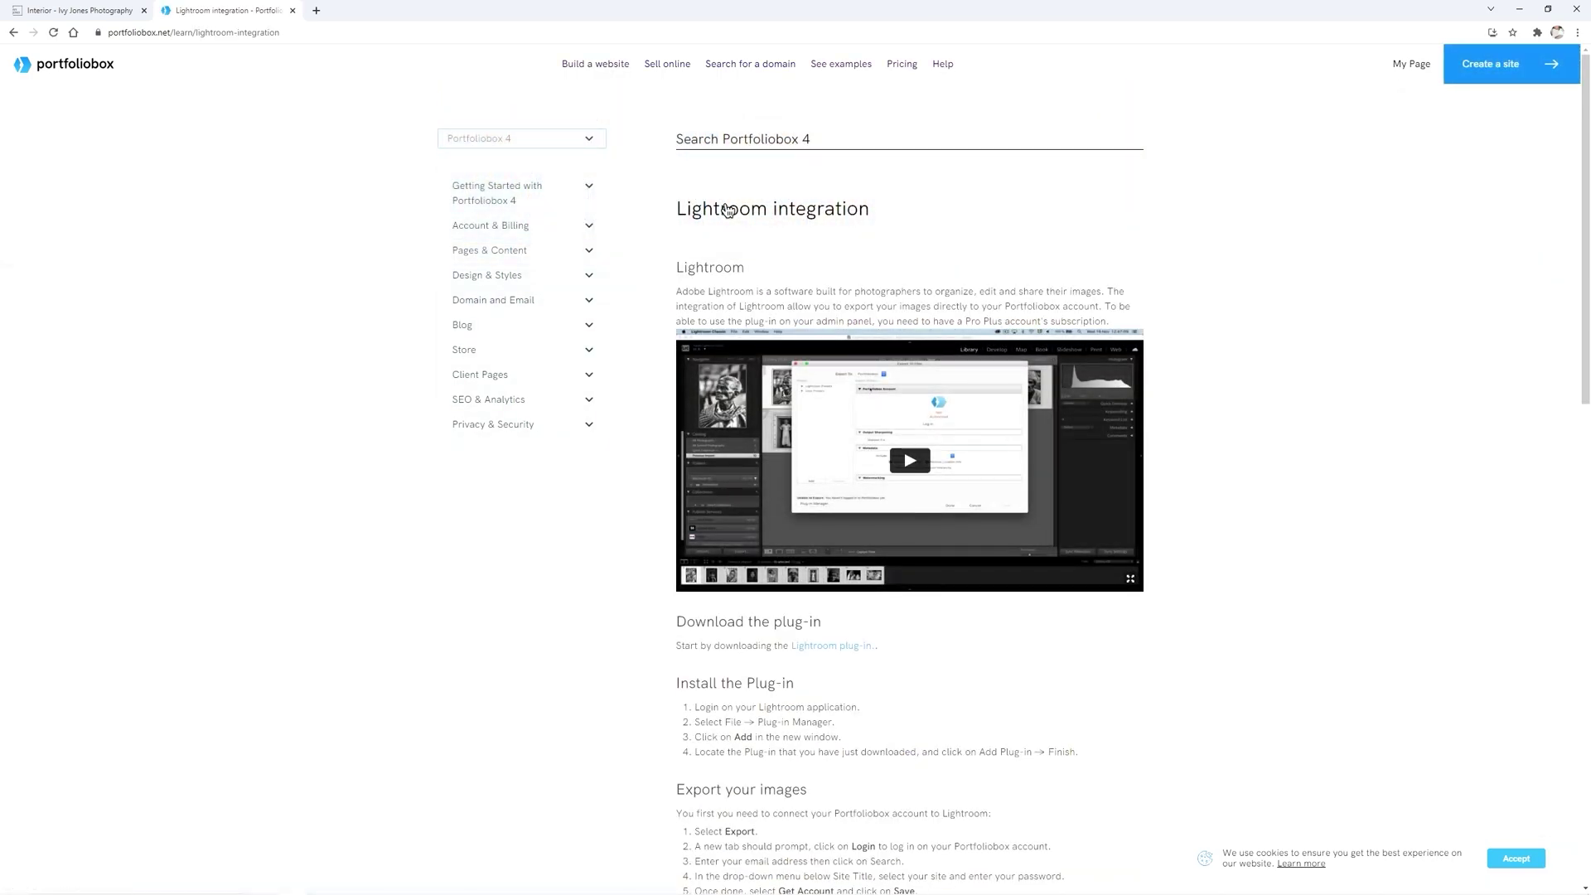
scroll(727, 210, down, 1)
scroll(728, 209, down, 1)
scroll(726, 211, down, 1)
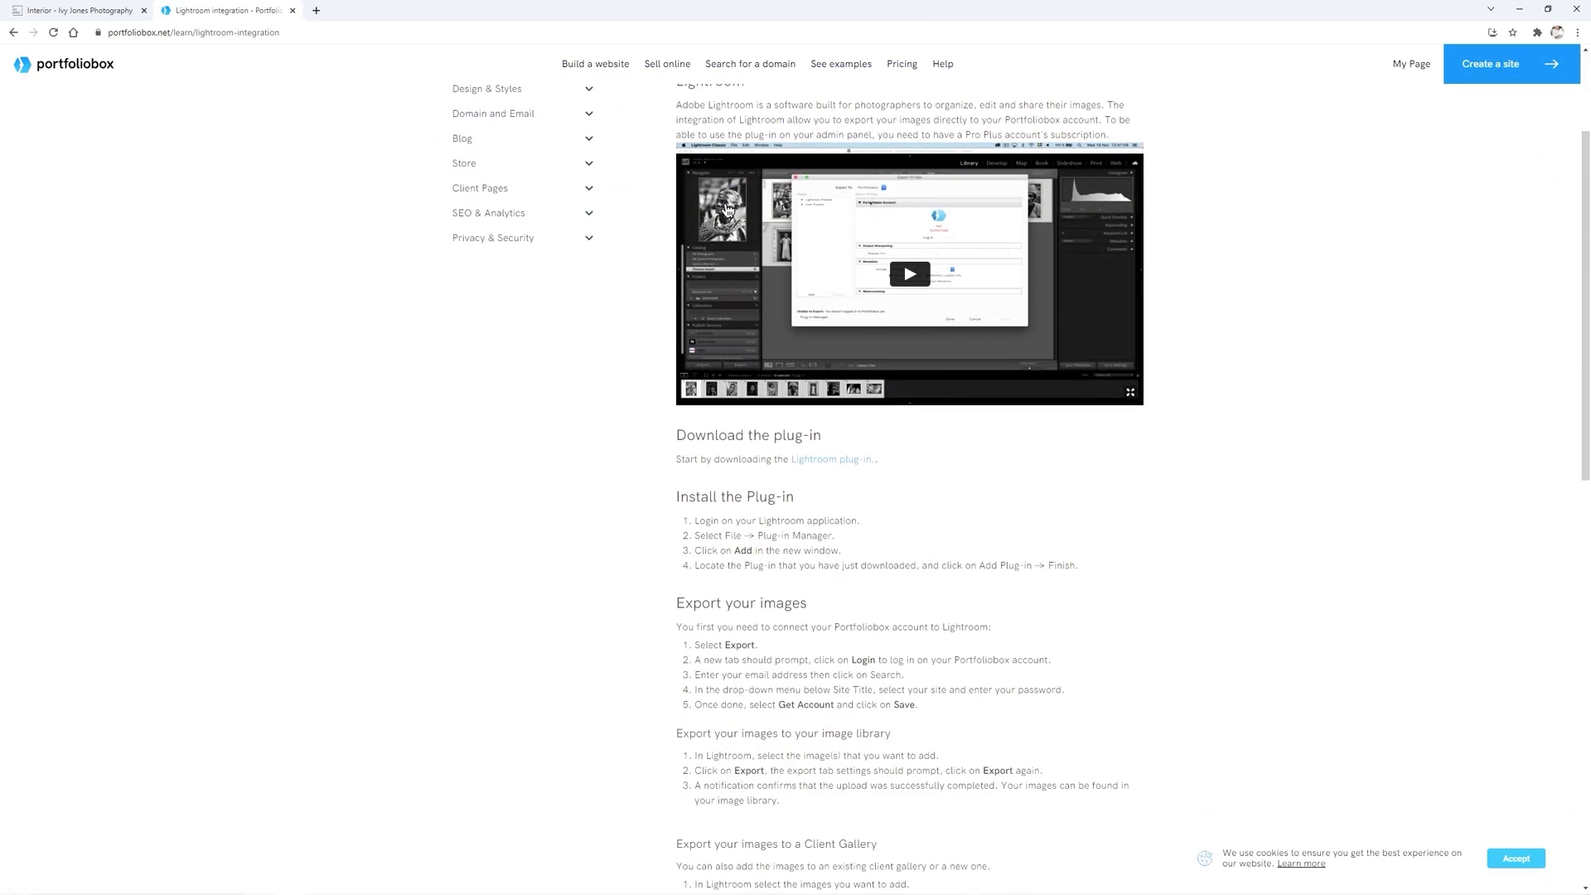
scroll(728, 213, down, 1)
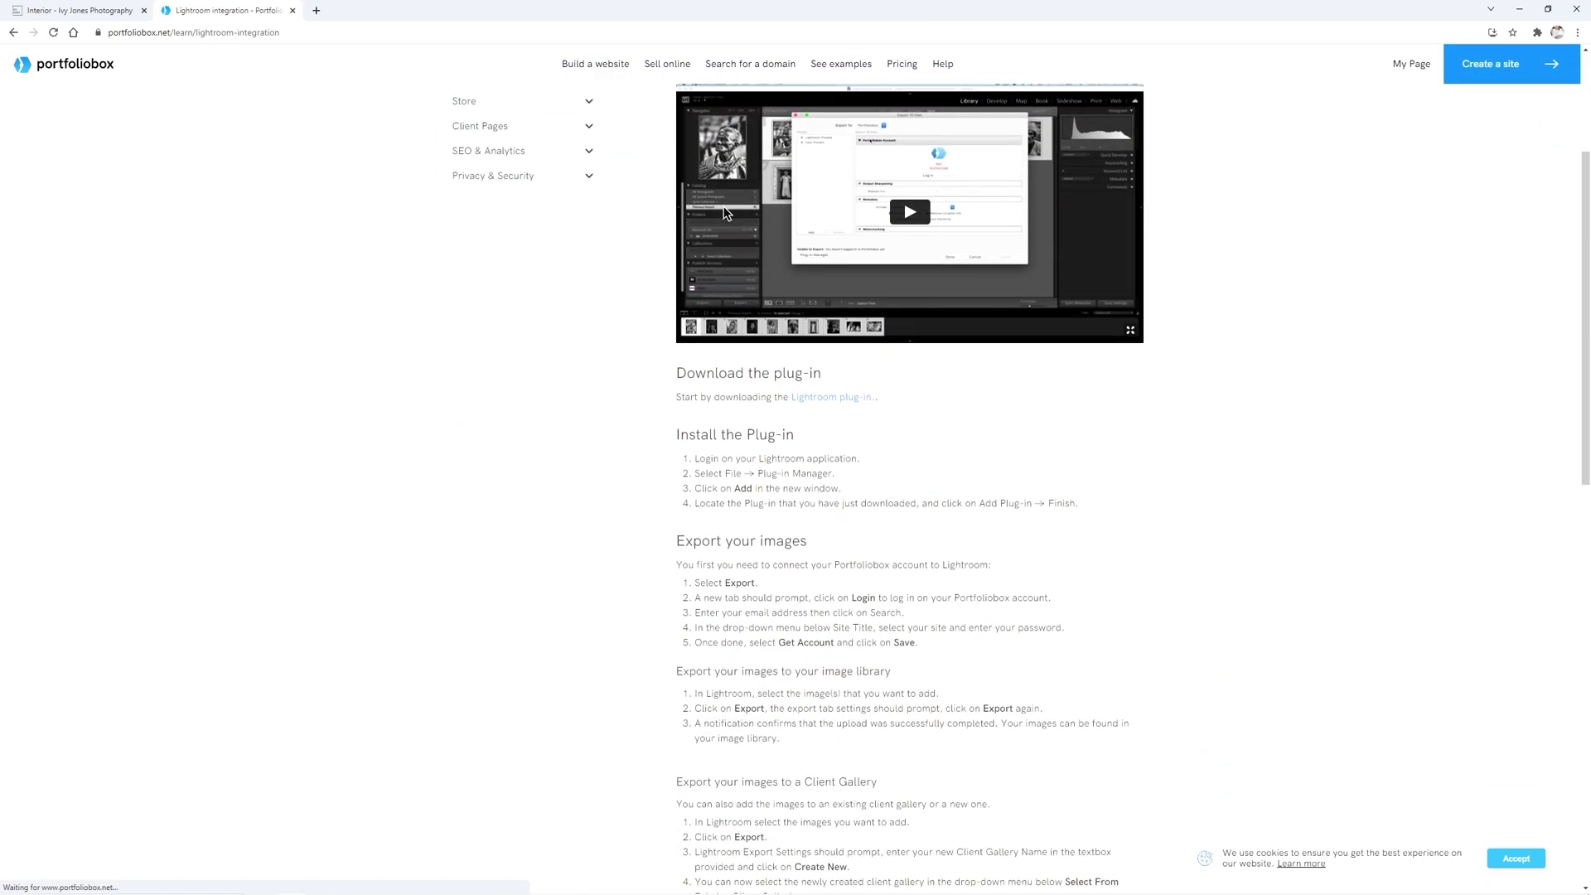
- Download portfoliobox.lrplugin.zip into Downloads\Portfoliobox and reach the downloaded file's options
click(833, 398)
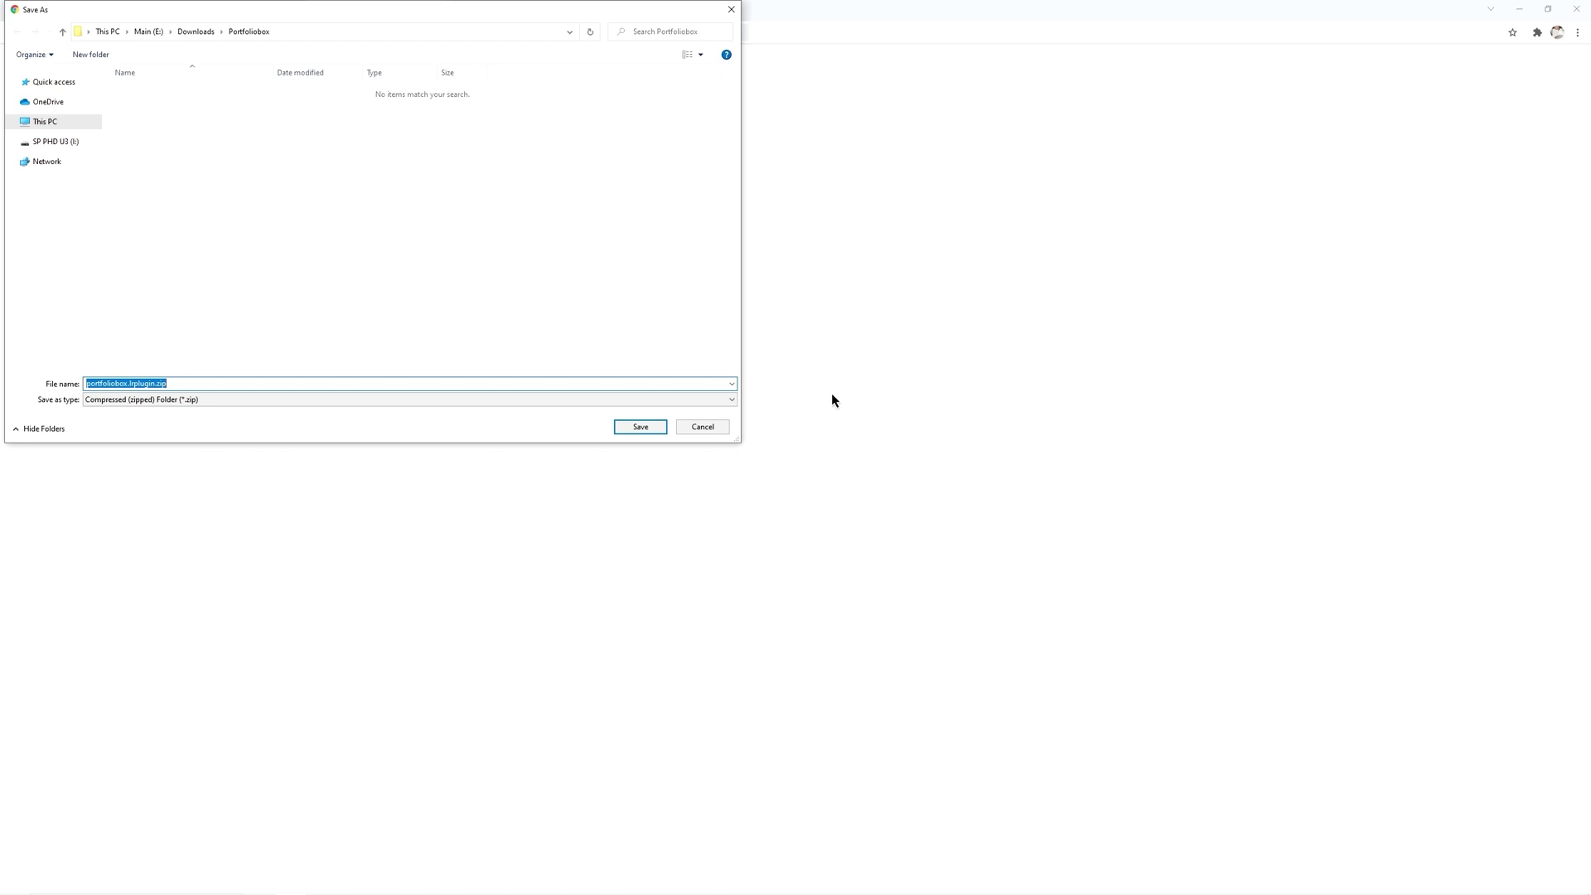
click(659, 426)
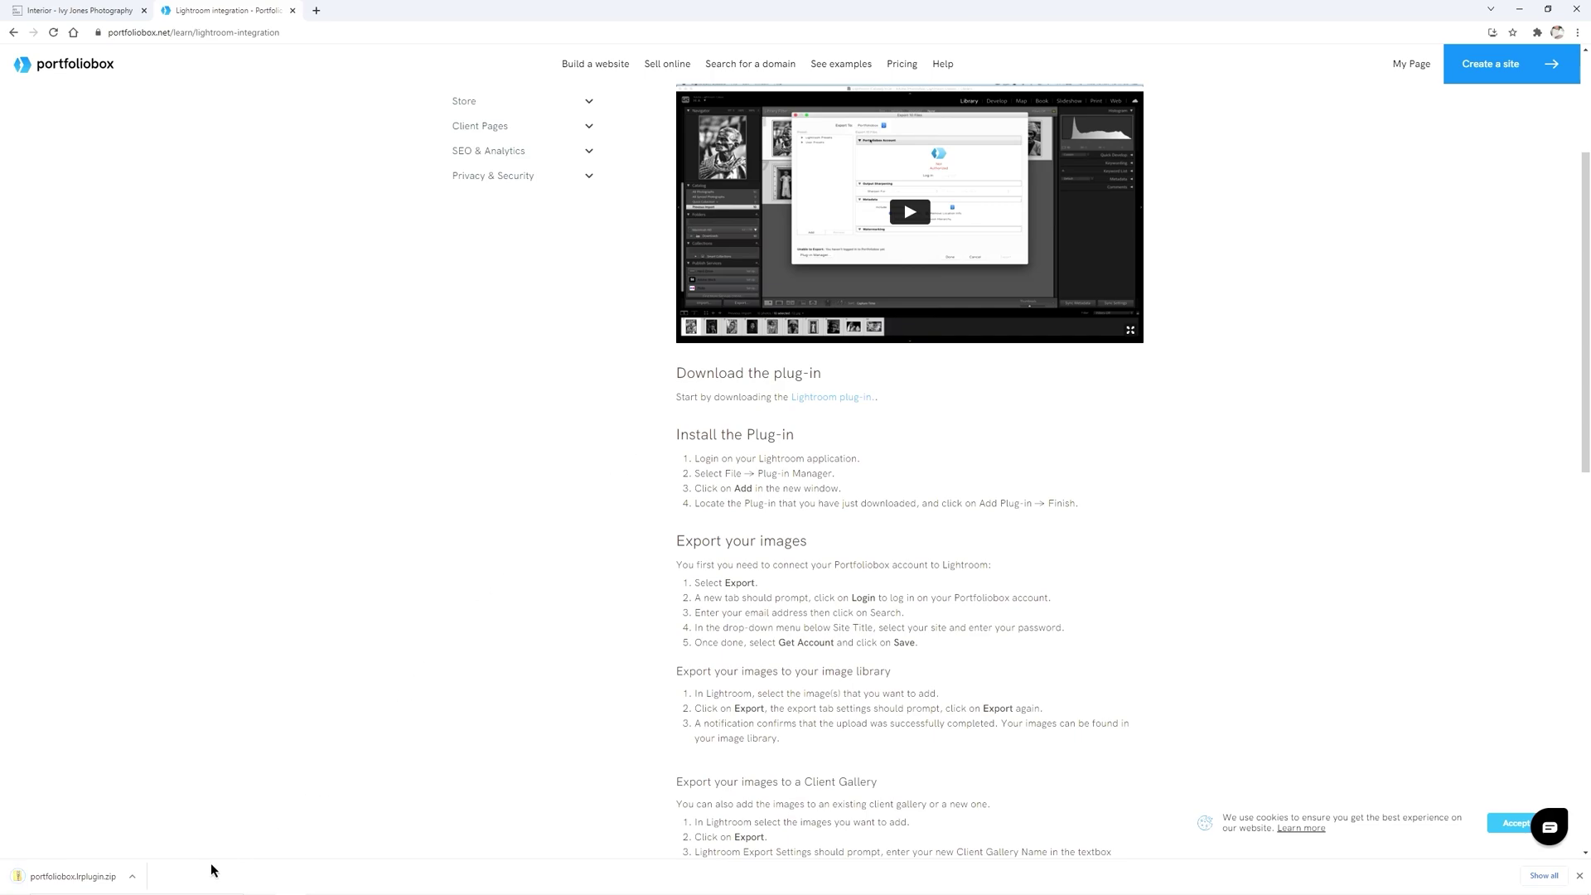
click(137, 878)
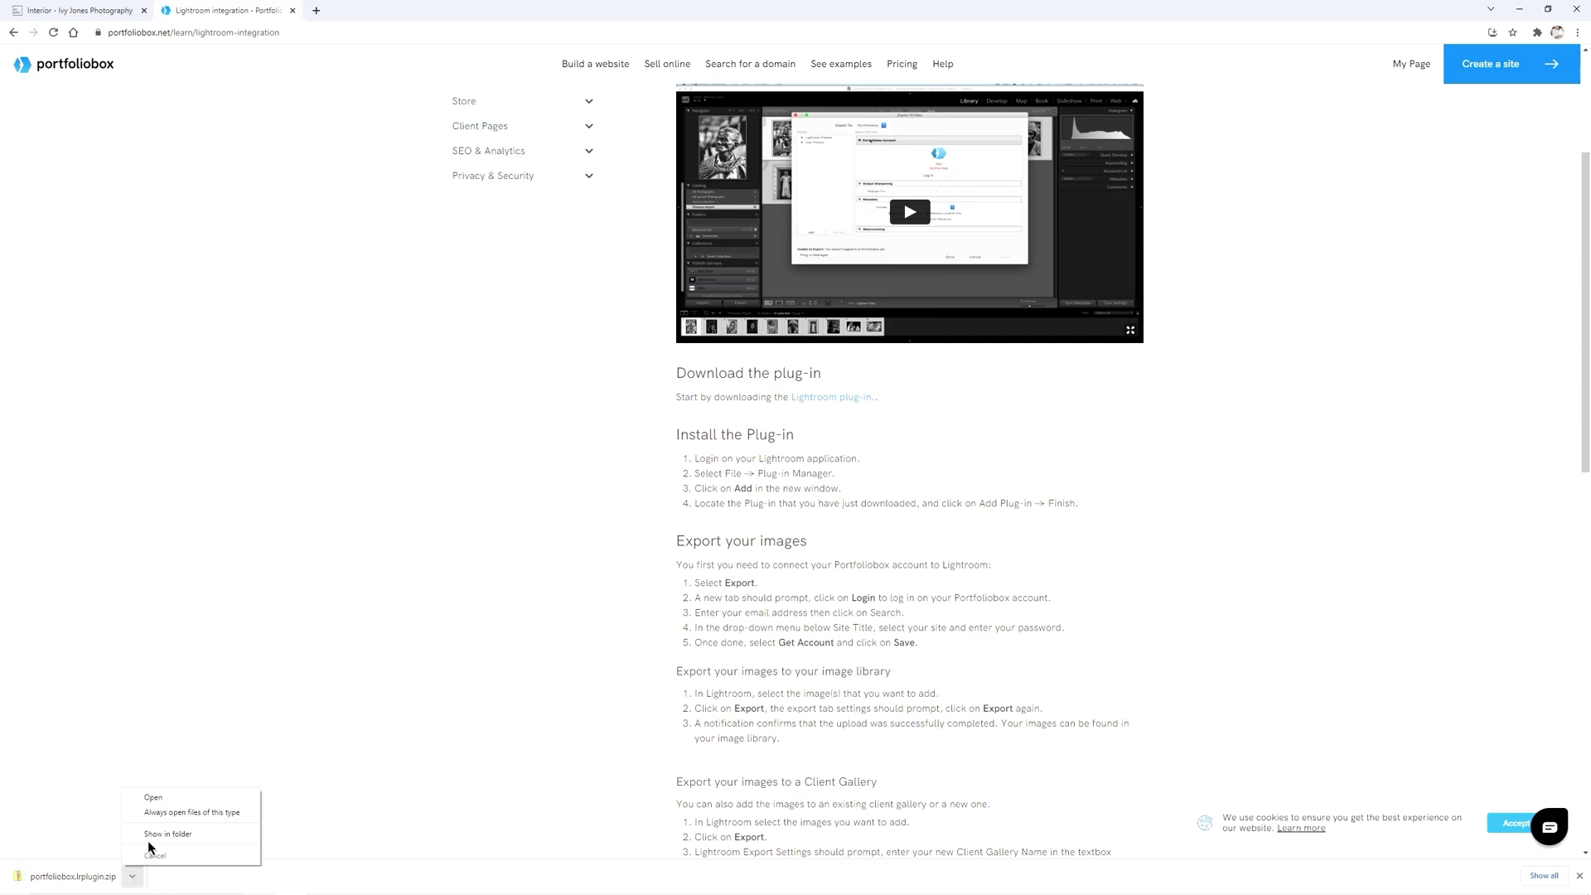
- Show the zip in its folder and extract all its contents to the suggested folder
click(153, 841)
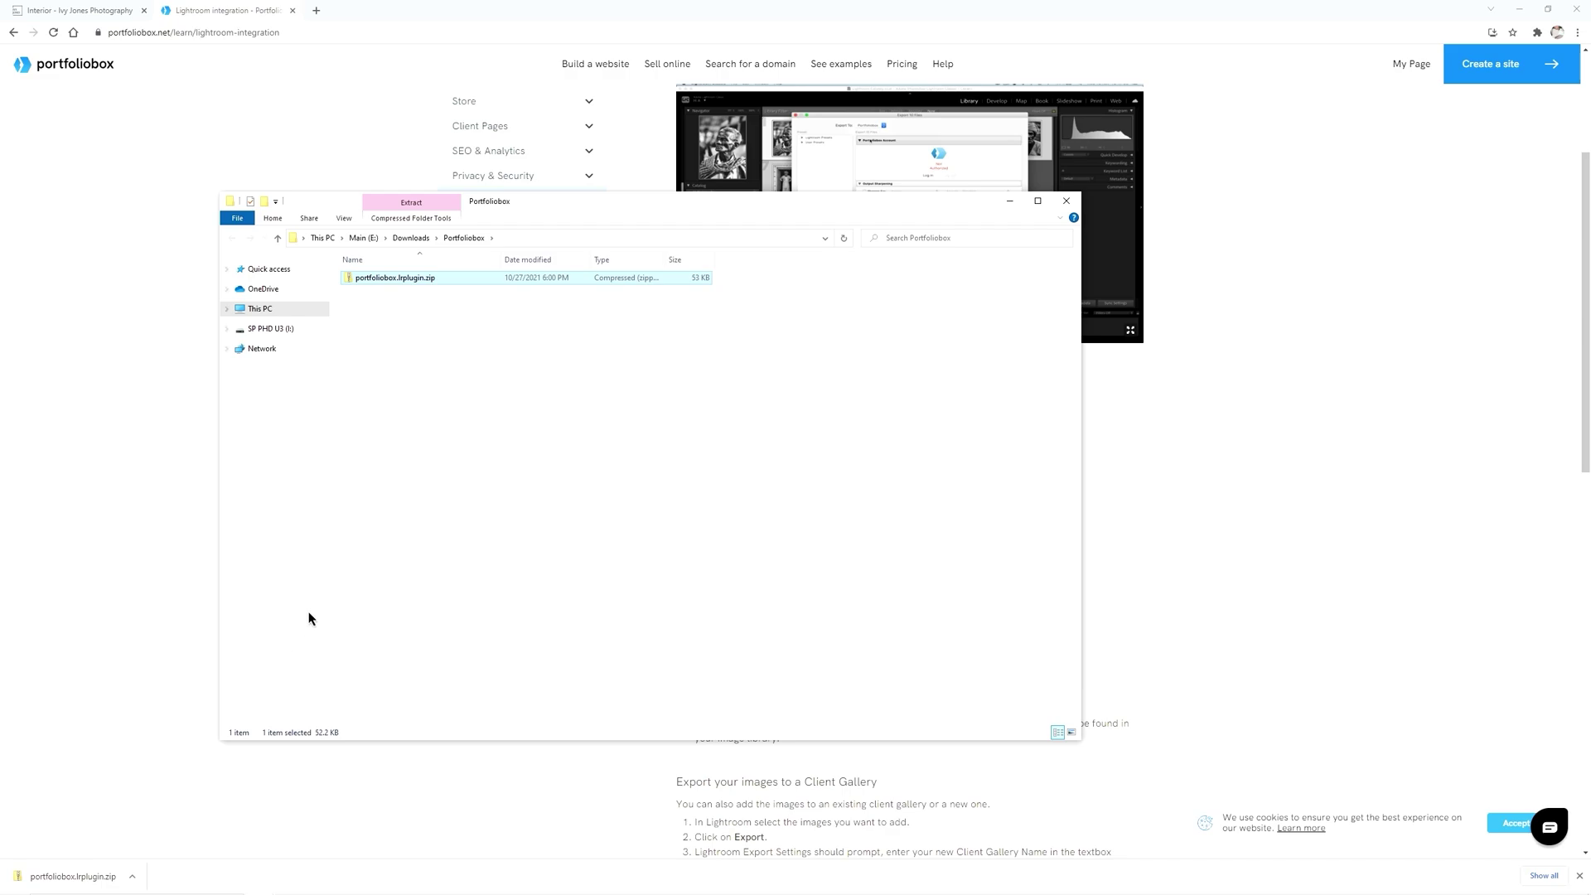
right_click(414, 278)
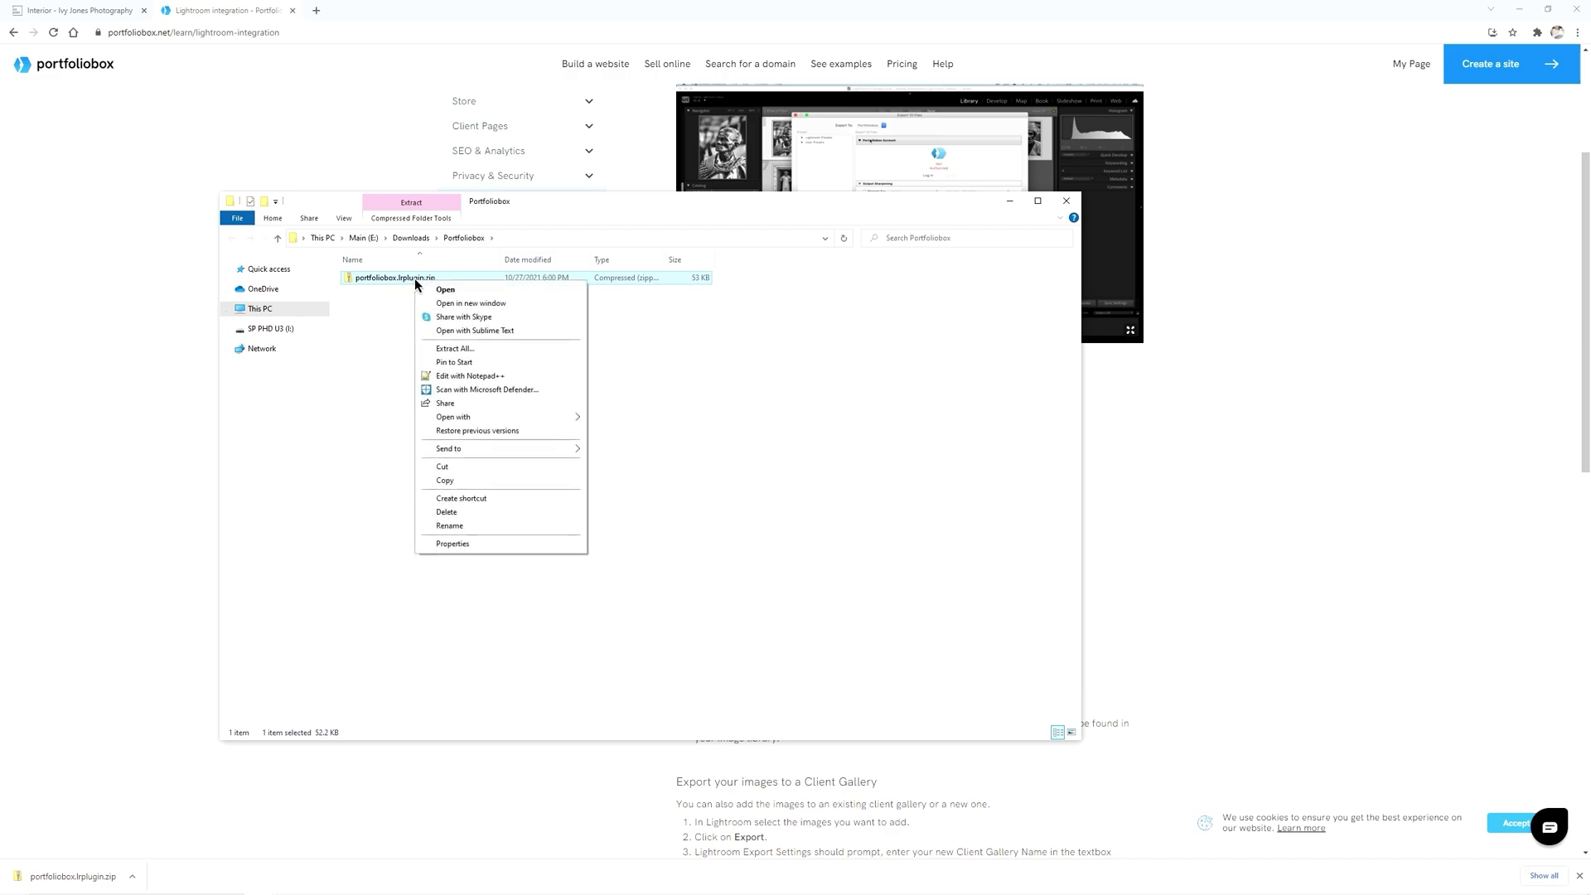
click(467, 352)
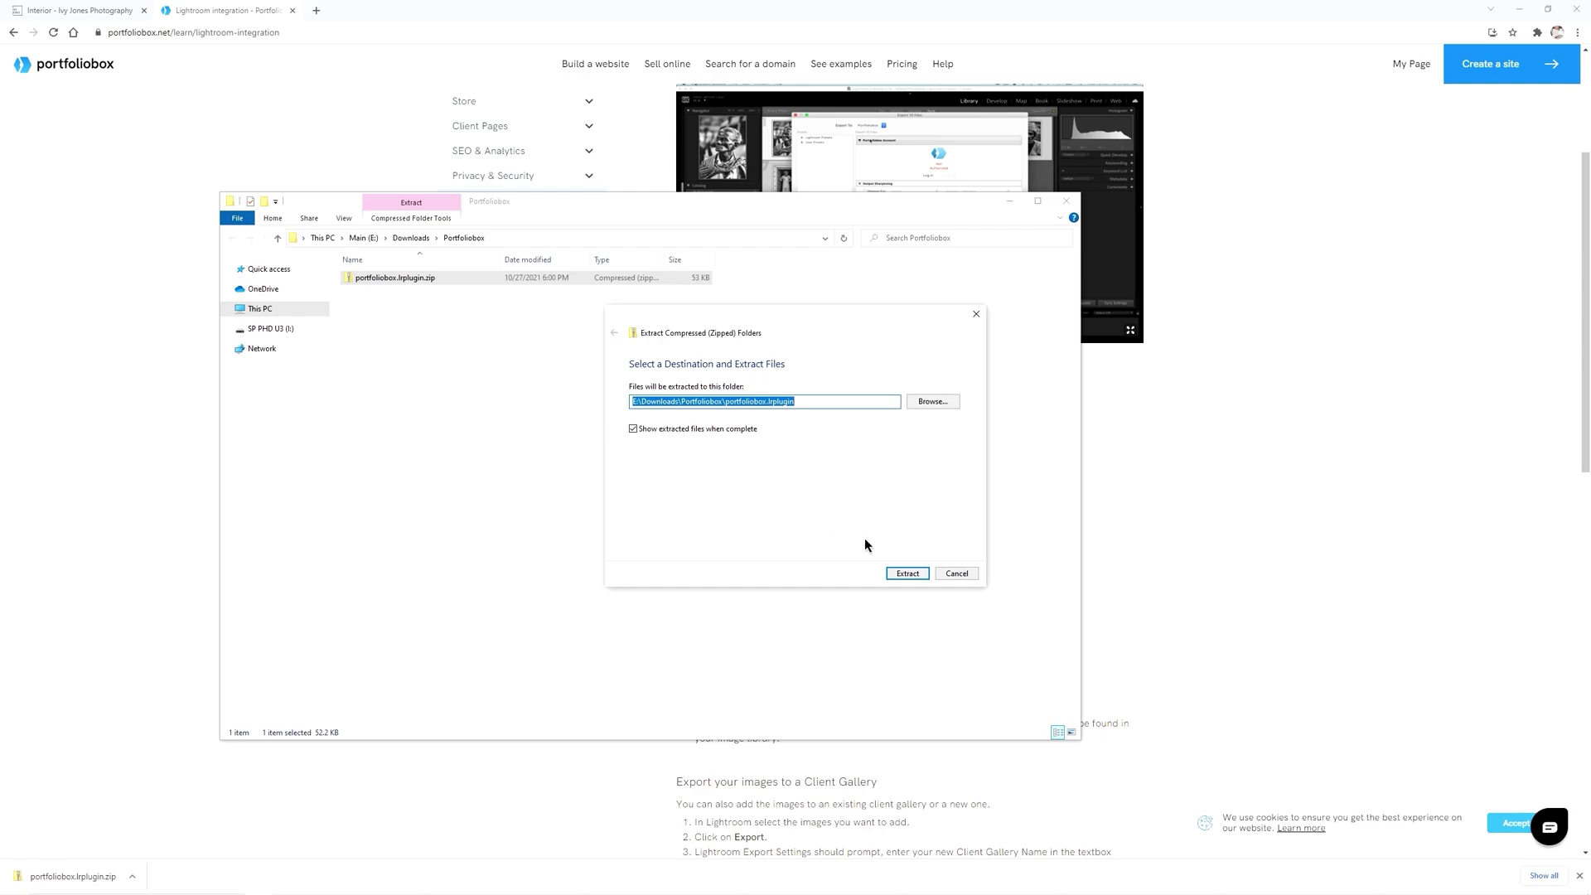
click(907, 573)
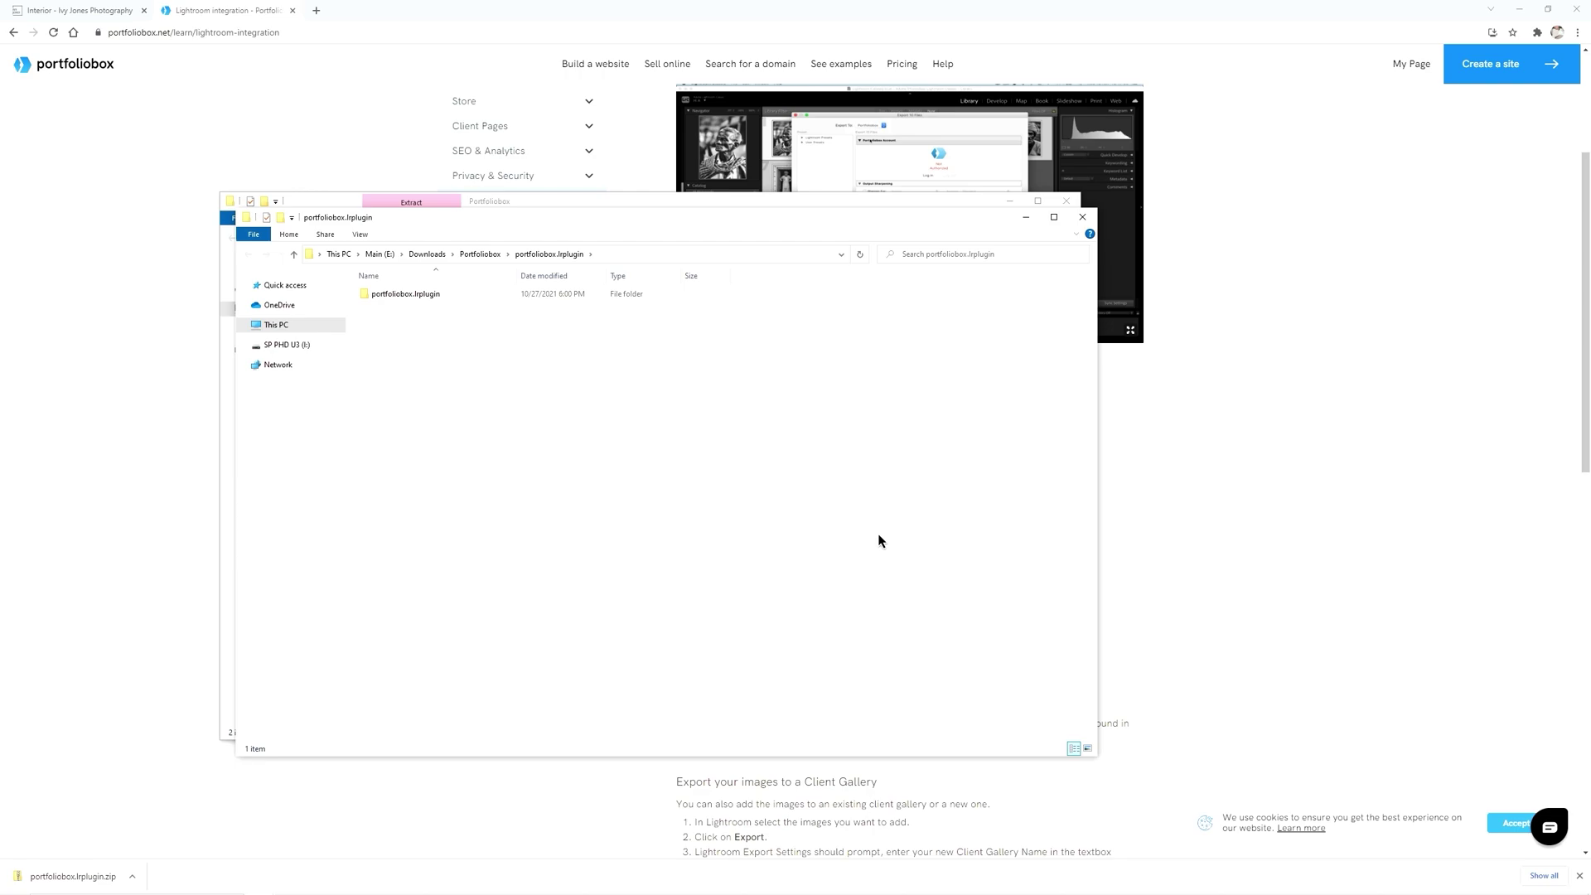
- Open the extracted portfoliobox.lrplugin folder and copy its full path from the address bar
click(398, 299)
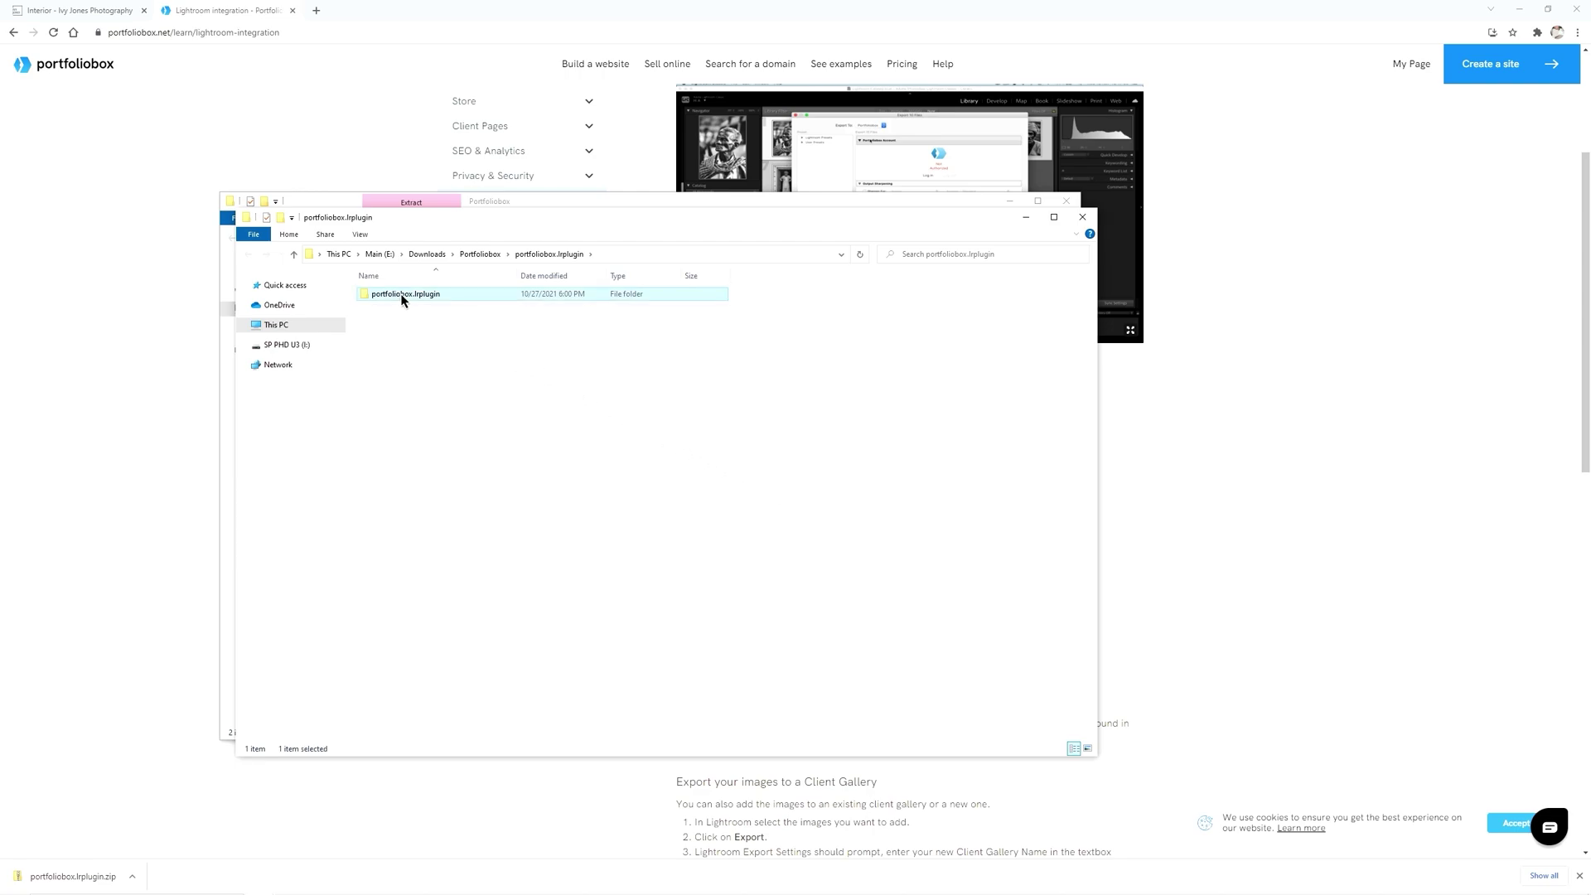
double_click(400, 295)
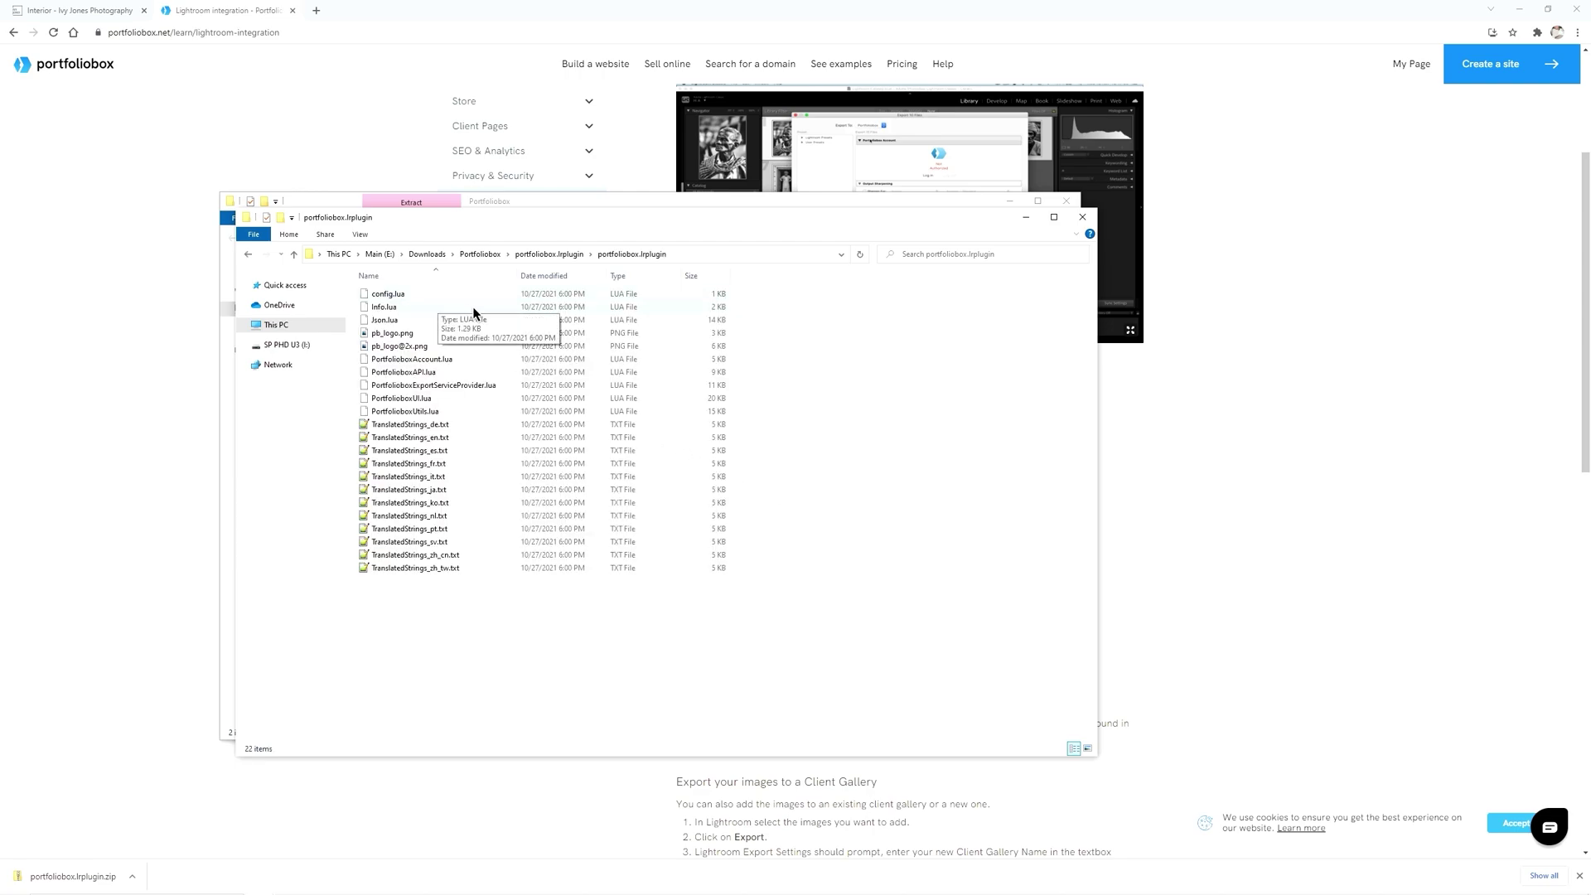
click(695, 256)
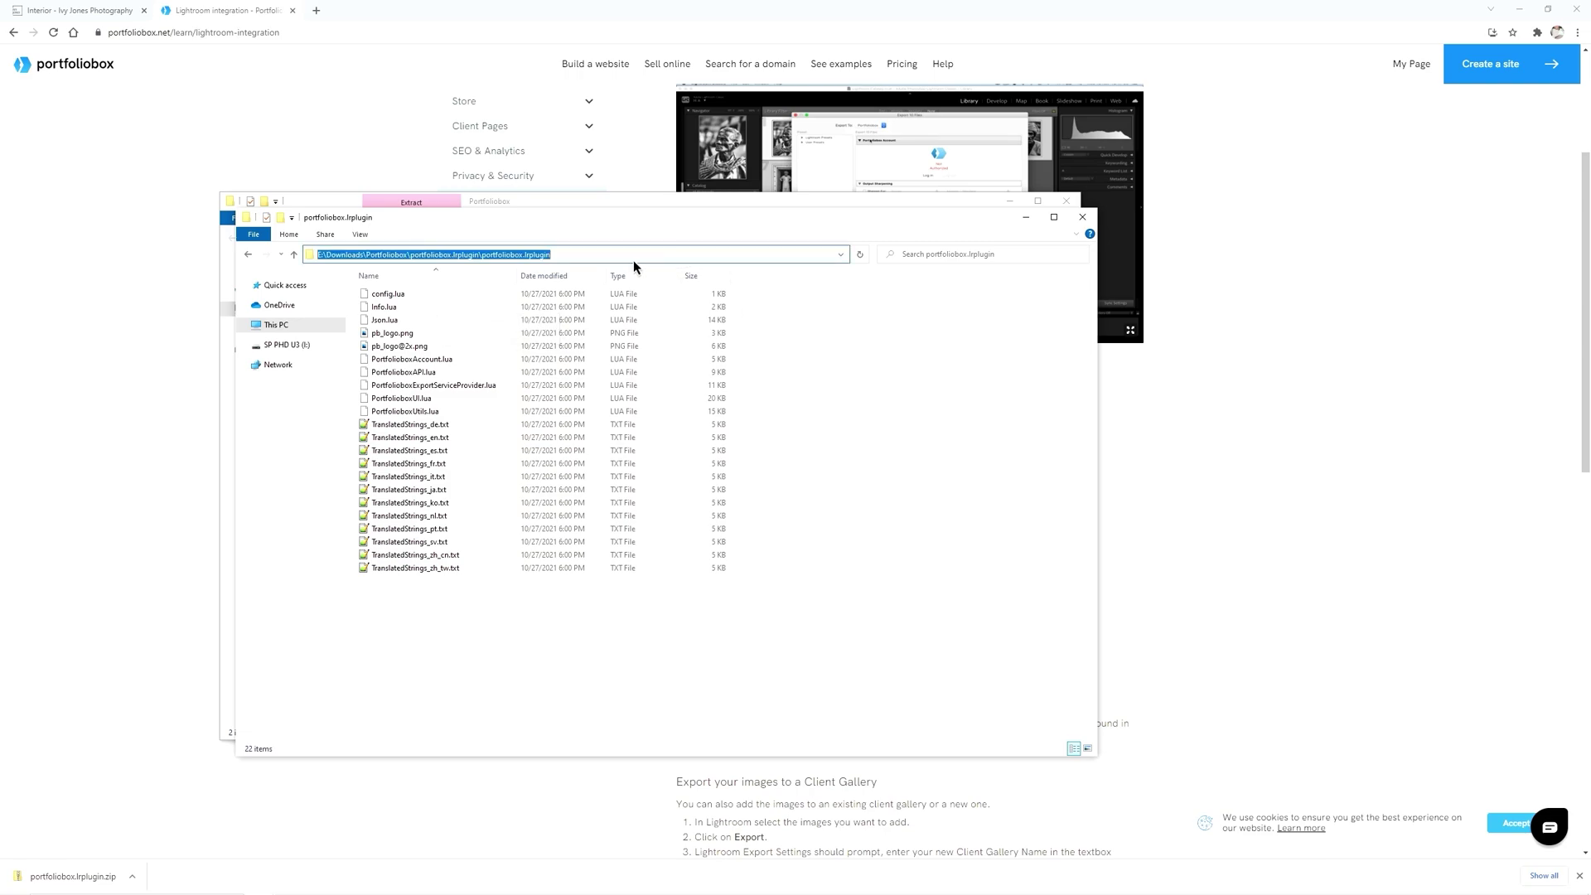
right_click(589, 254)
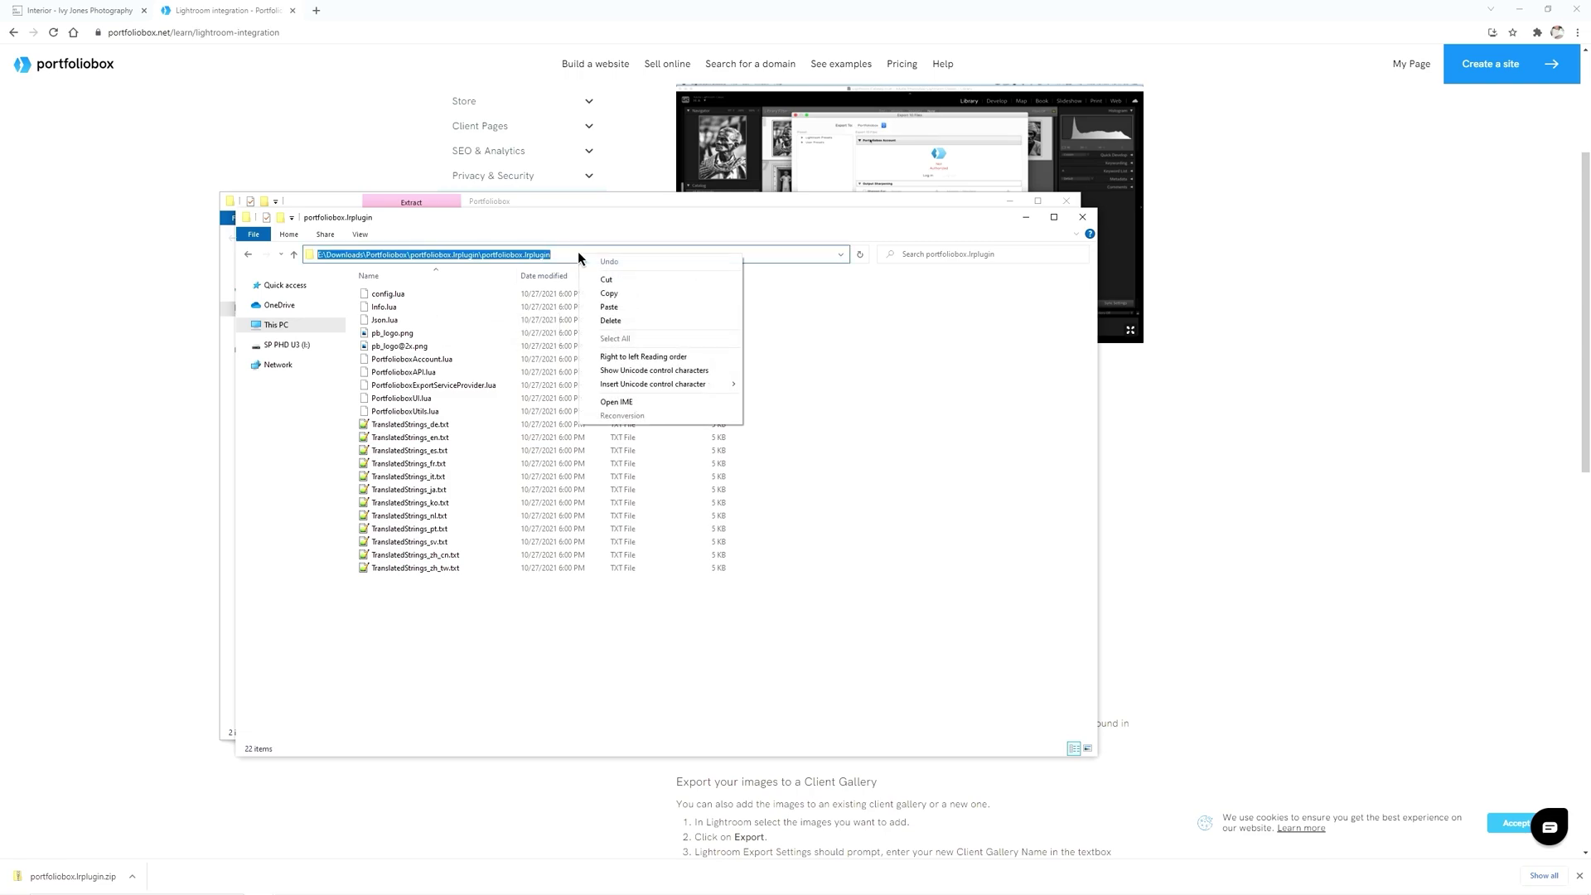
click(611, 297)
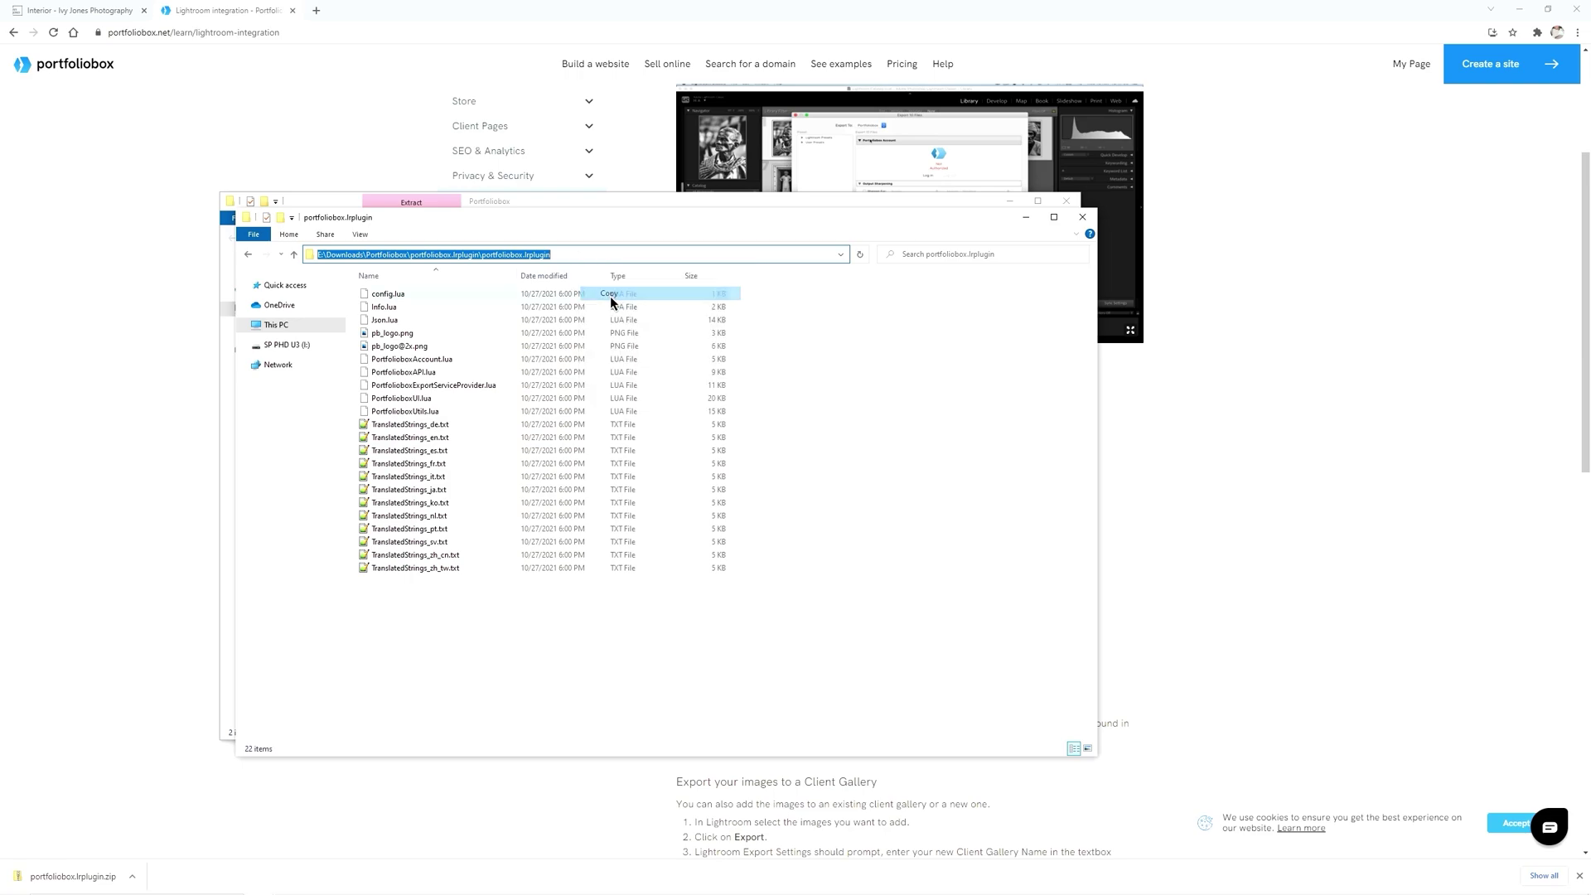
click(781, 435)
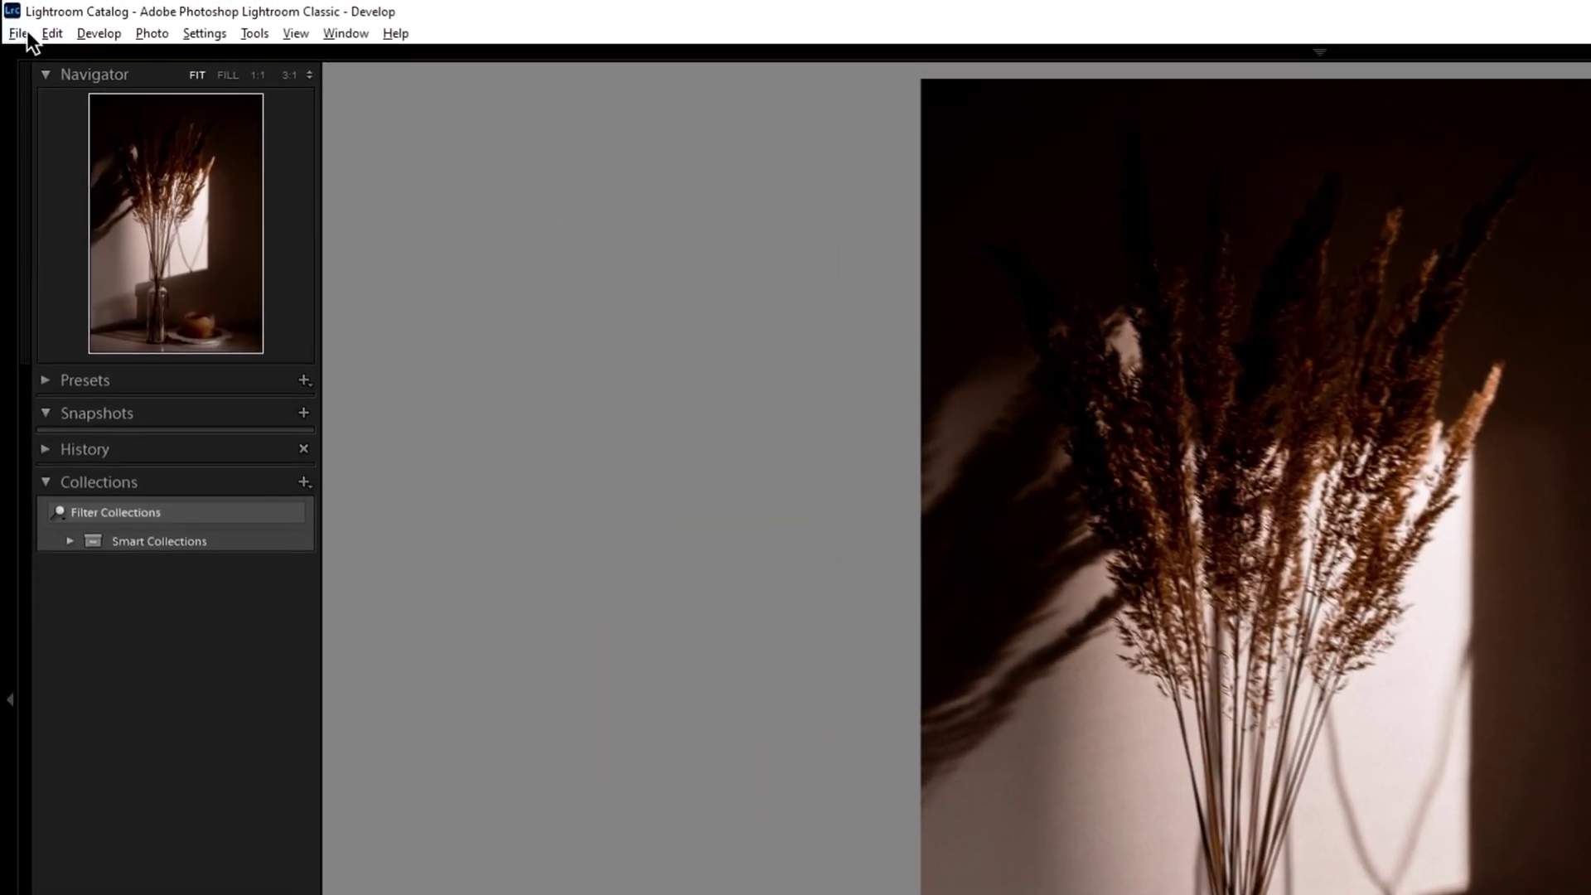
- Open the Plug-in Manager from Lightroom's File menu
click(15, 20)
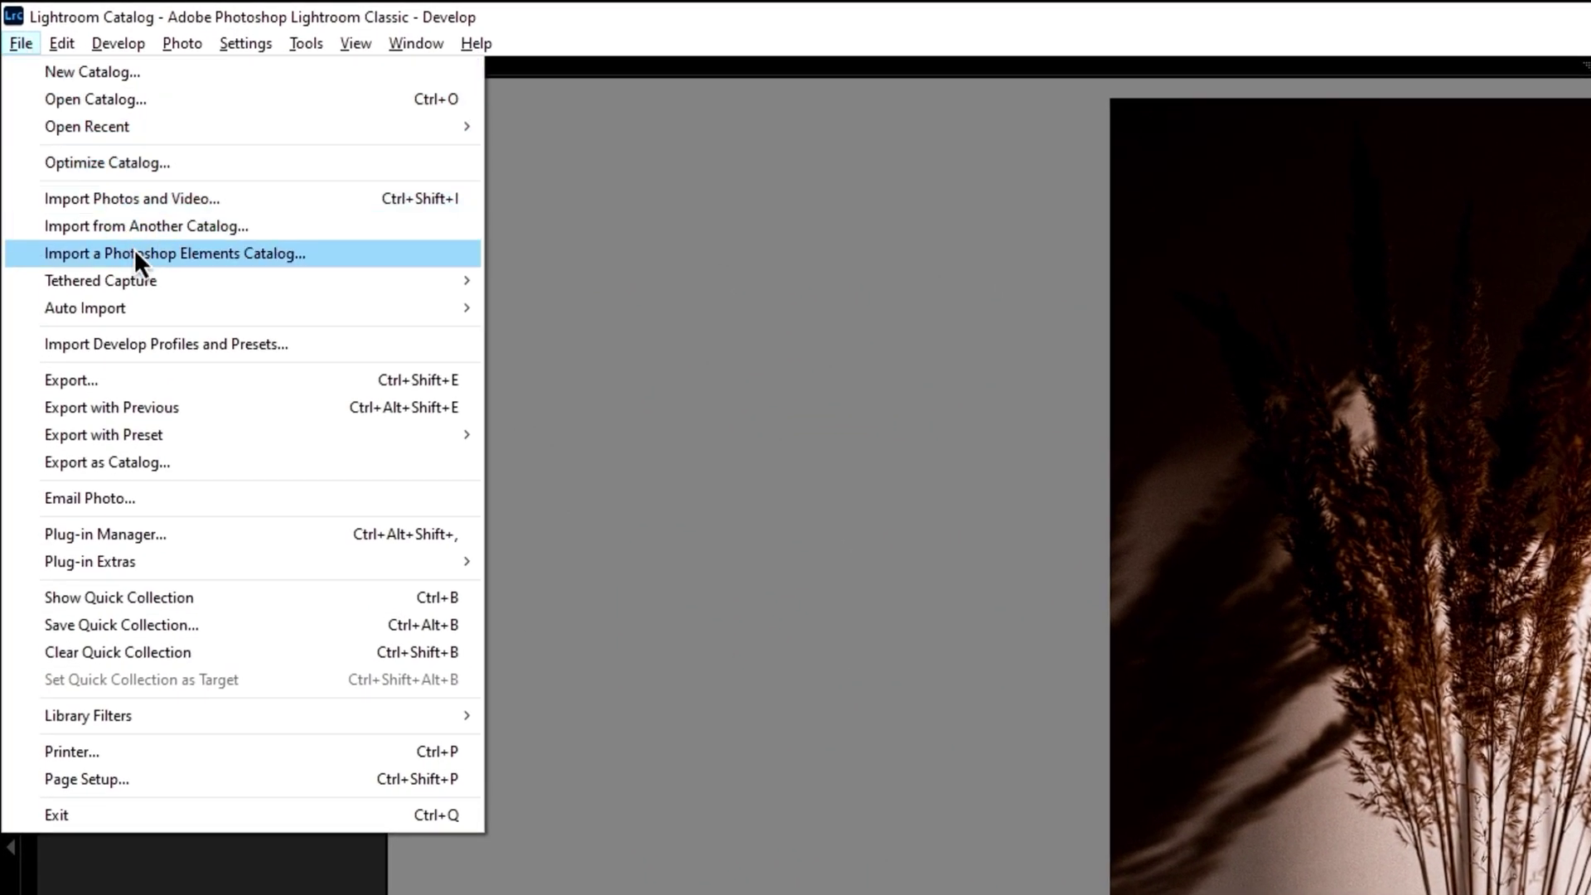
click(230, 535)
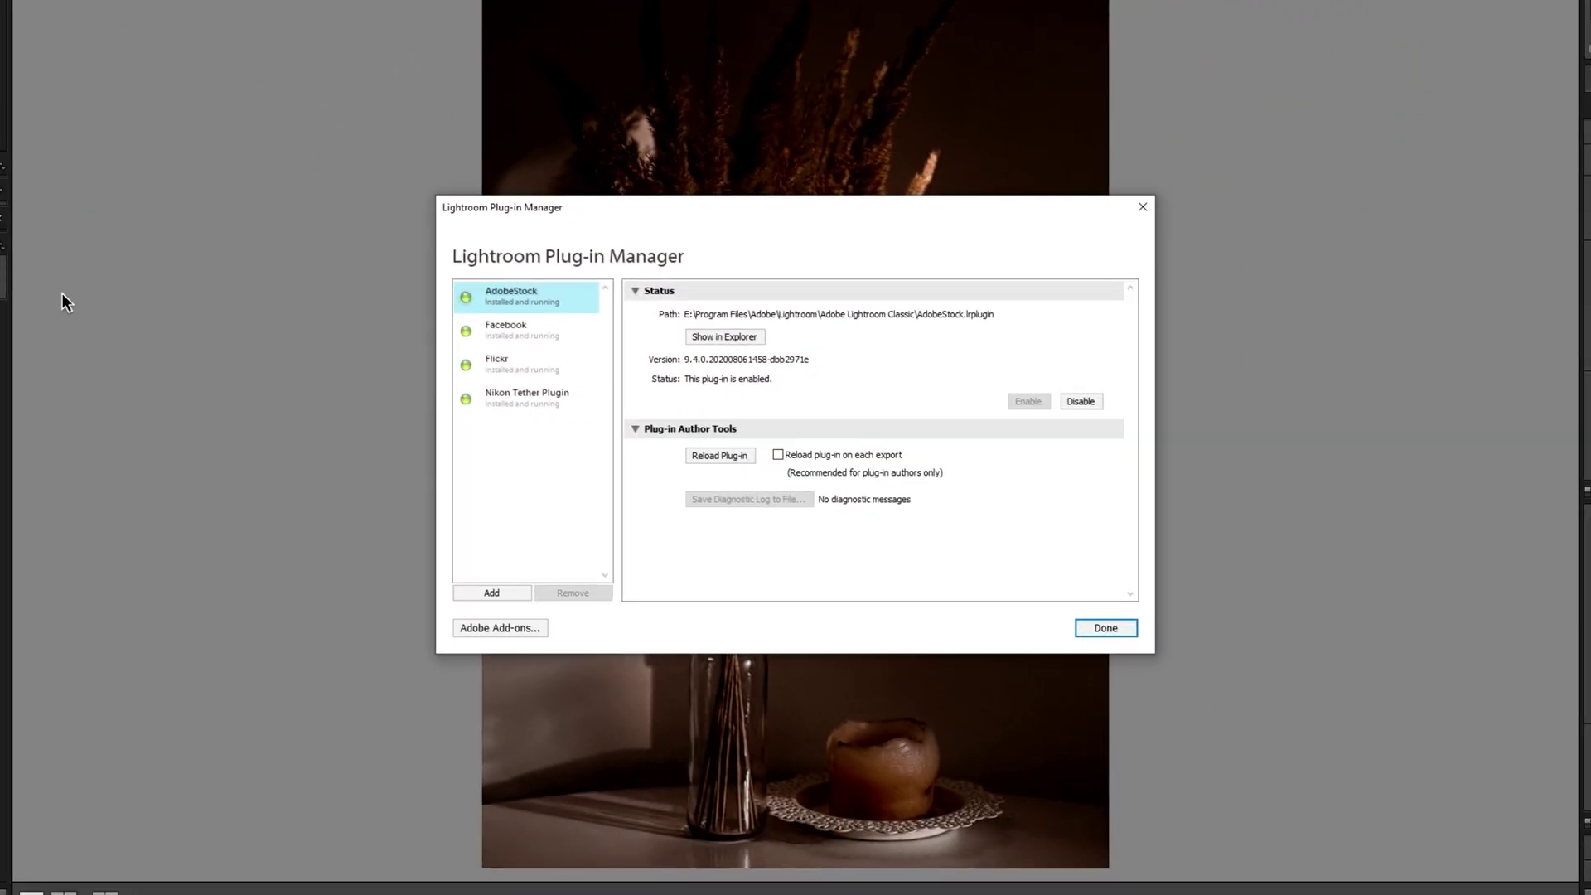
- Add a plug-in, paste the copied path to navigate there, and select portfoliobox.lrplugin
click(486, 593)
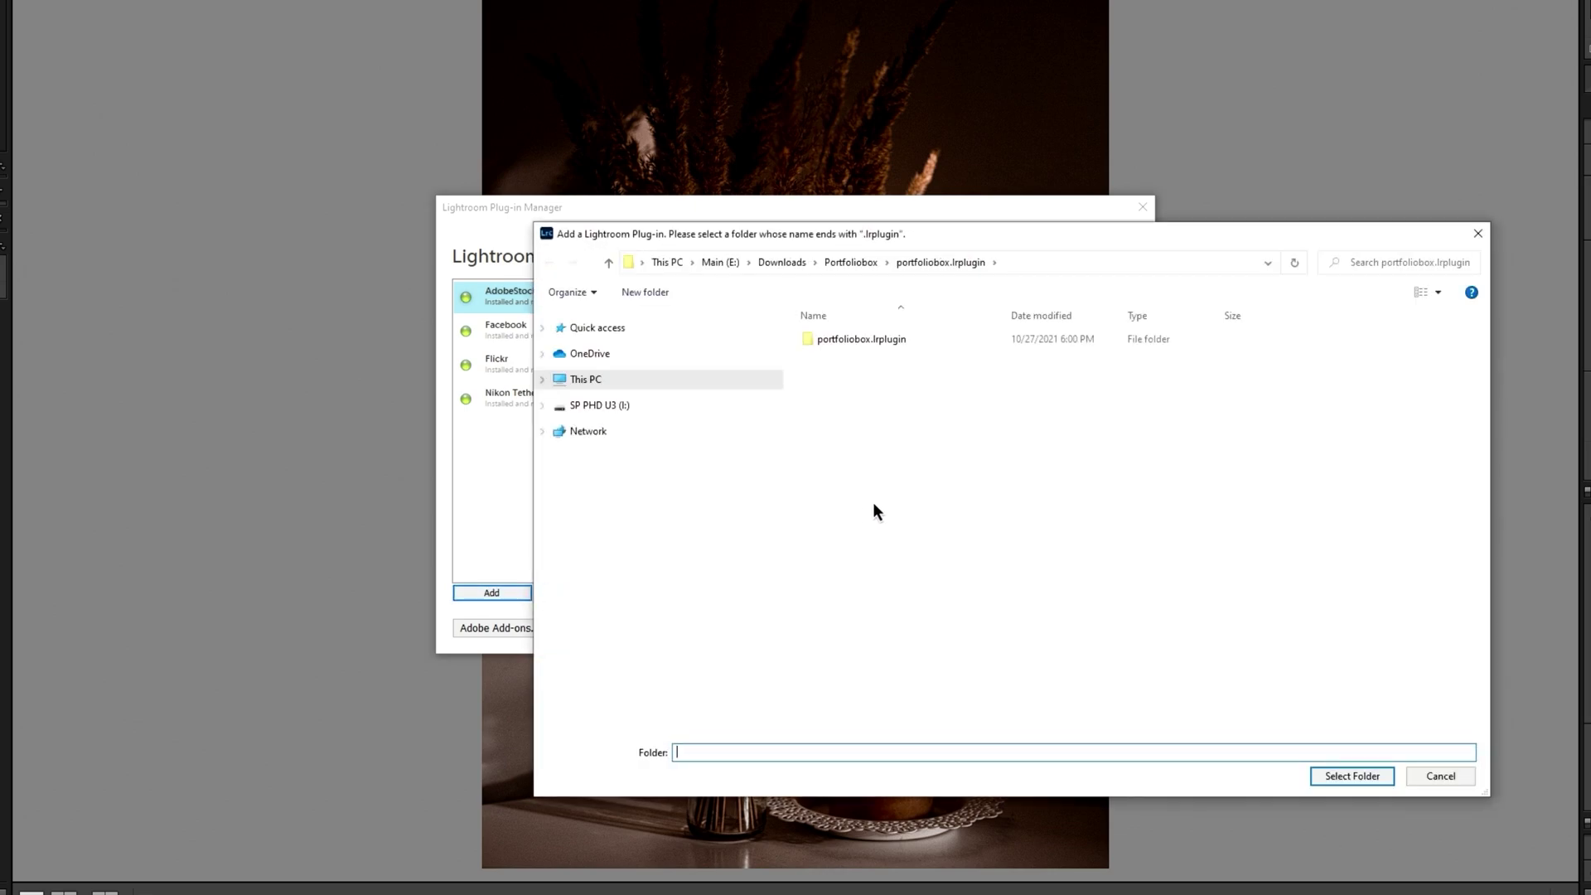
click(1046, 258)
right_click(1047, 262)
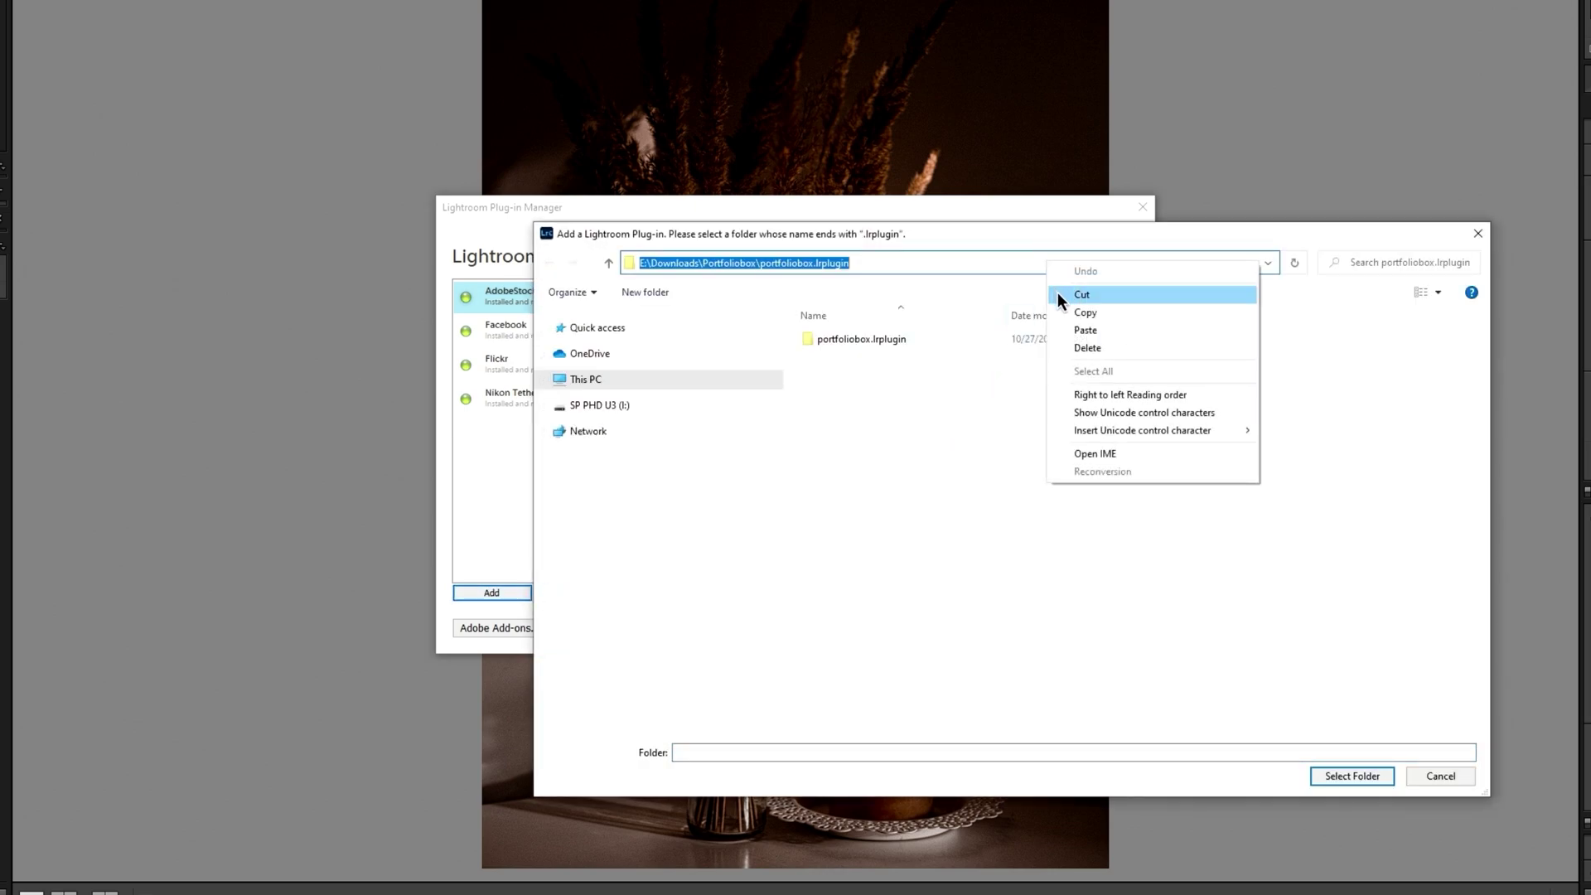
click(1098, 334)
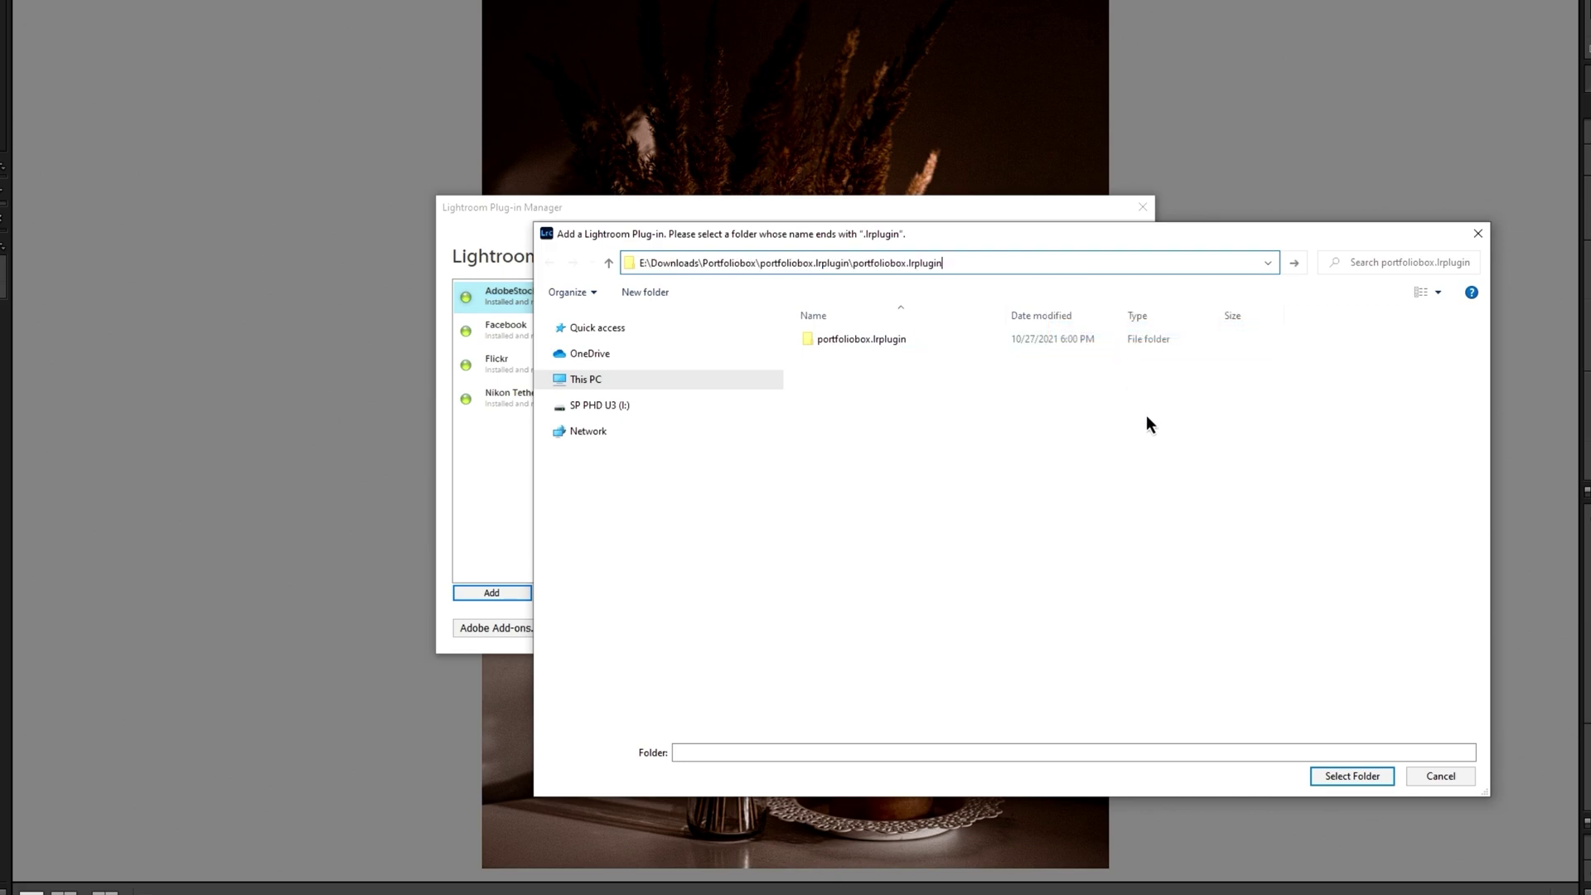
key(Return)
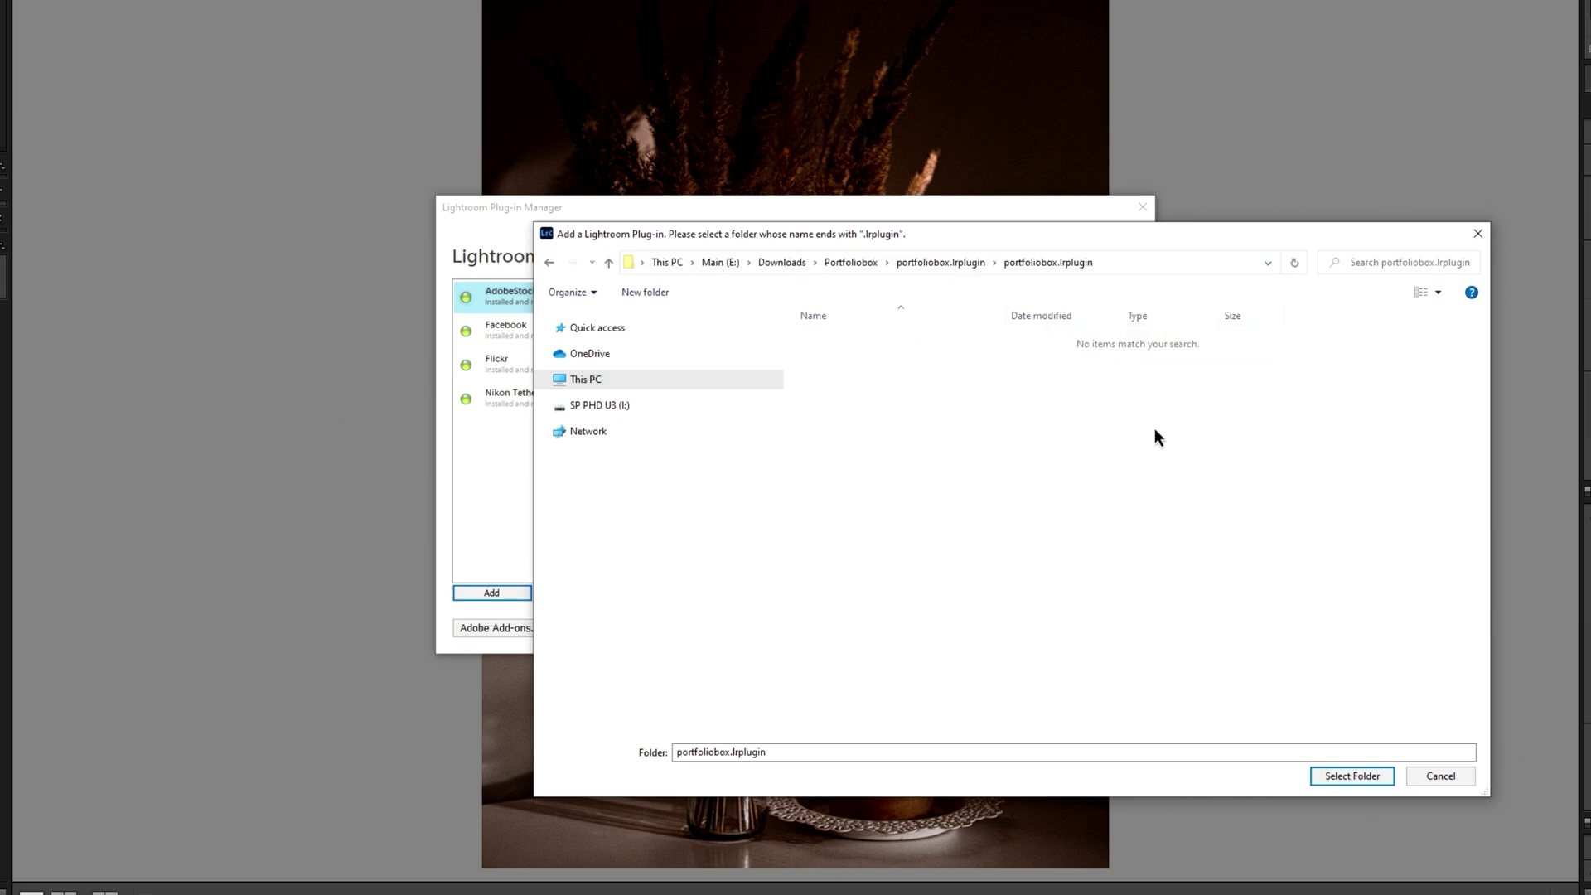
click(1369, 779)
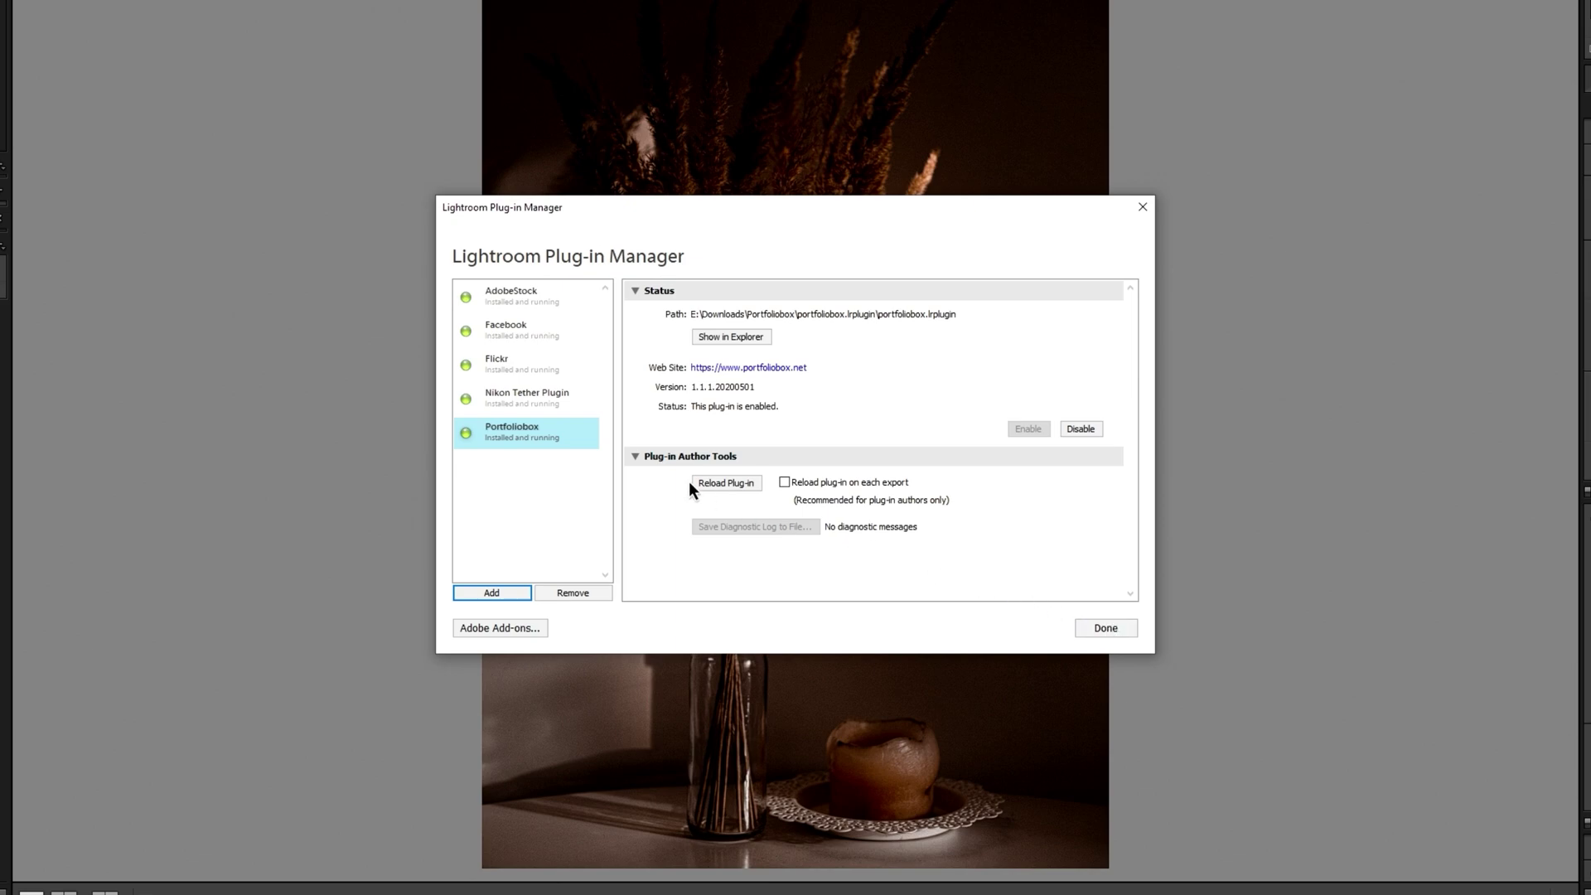
click(515, 430)
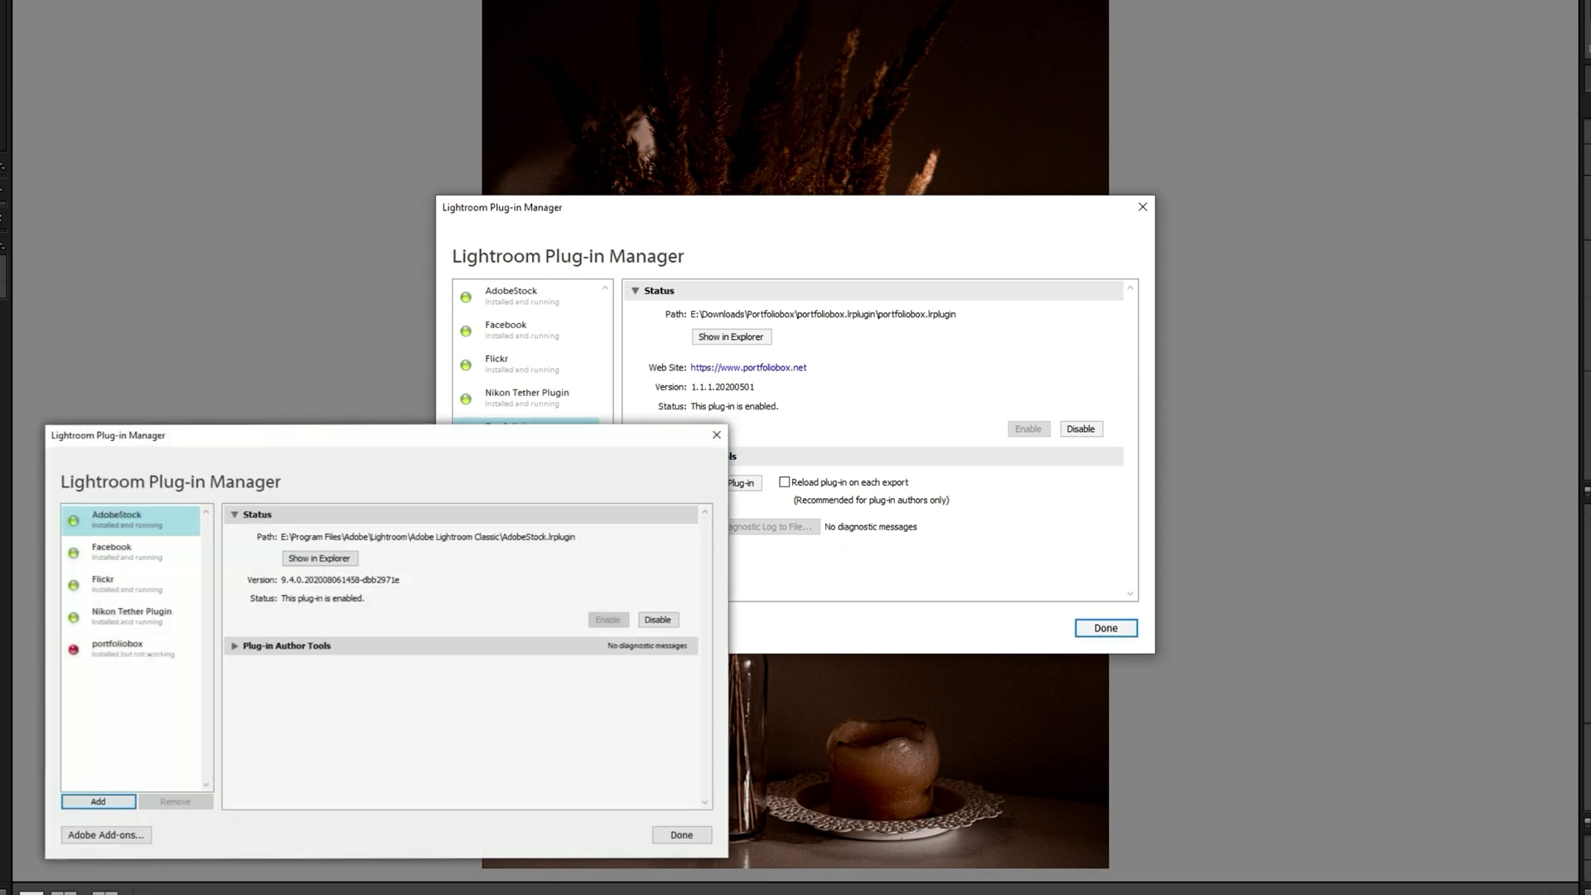
- Reload the malfunctioning Portfoliobox plug-in via Plug-in Author Tools, enable it, and close the manager
click(129, 649)
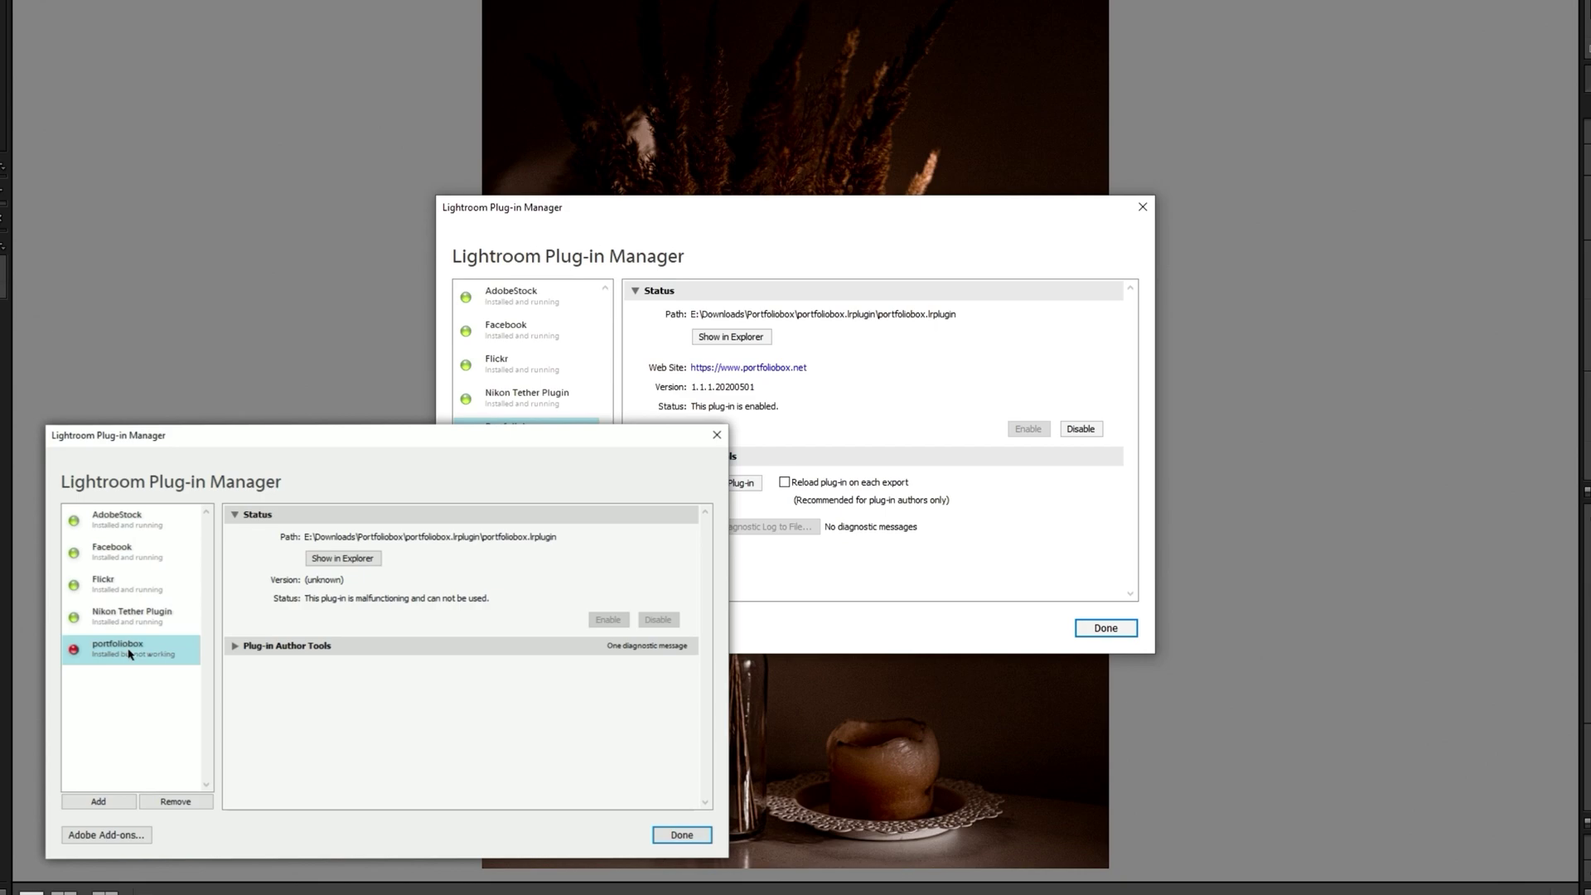
click(236, 646)
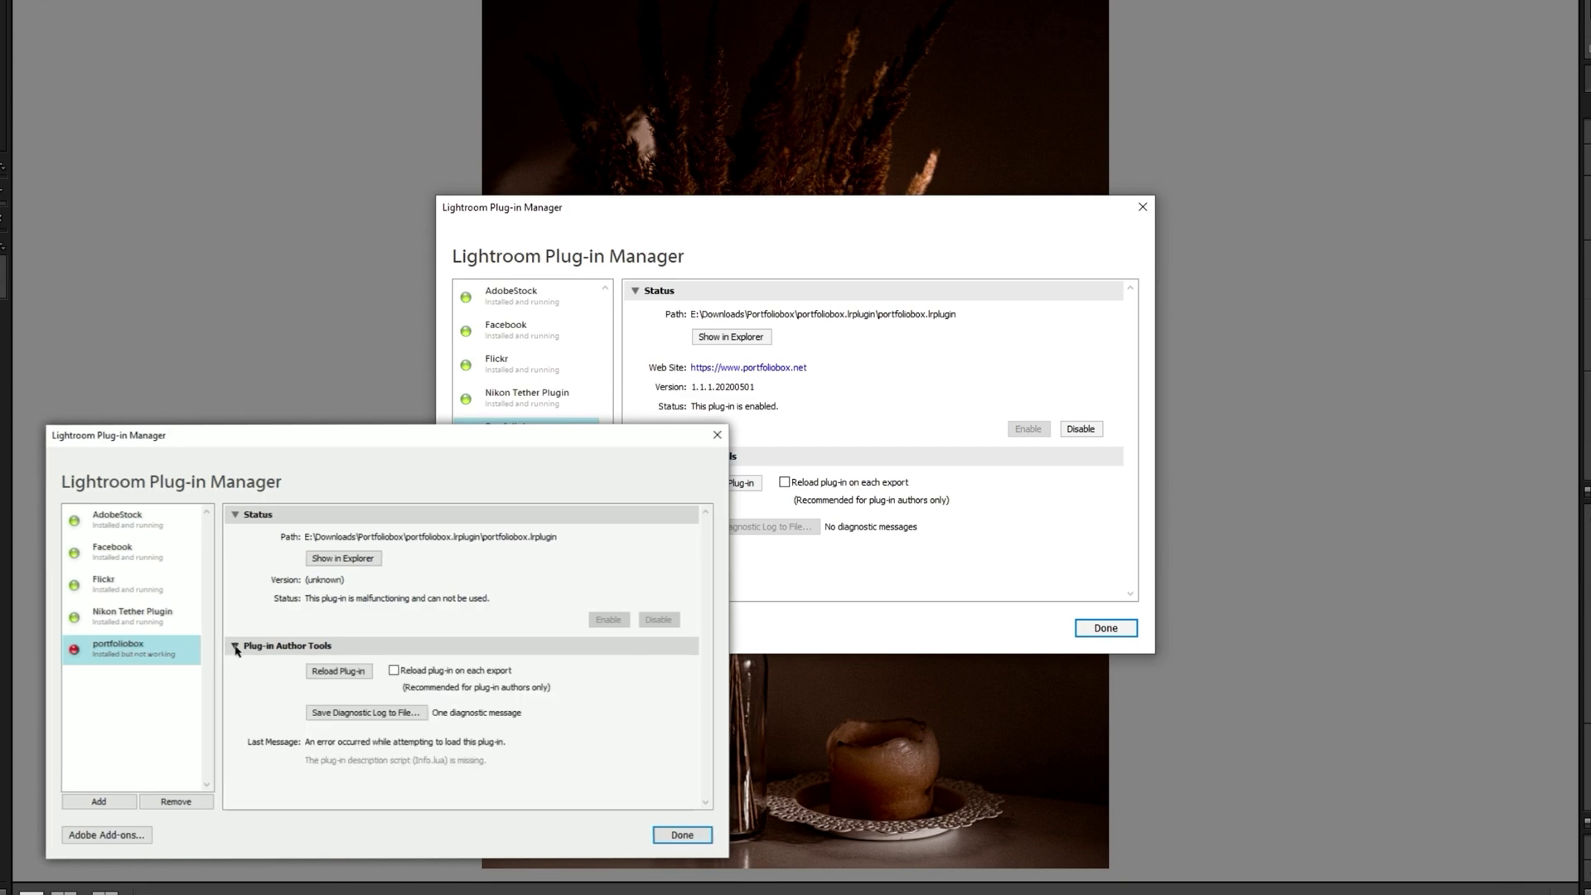
click(338, 671)
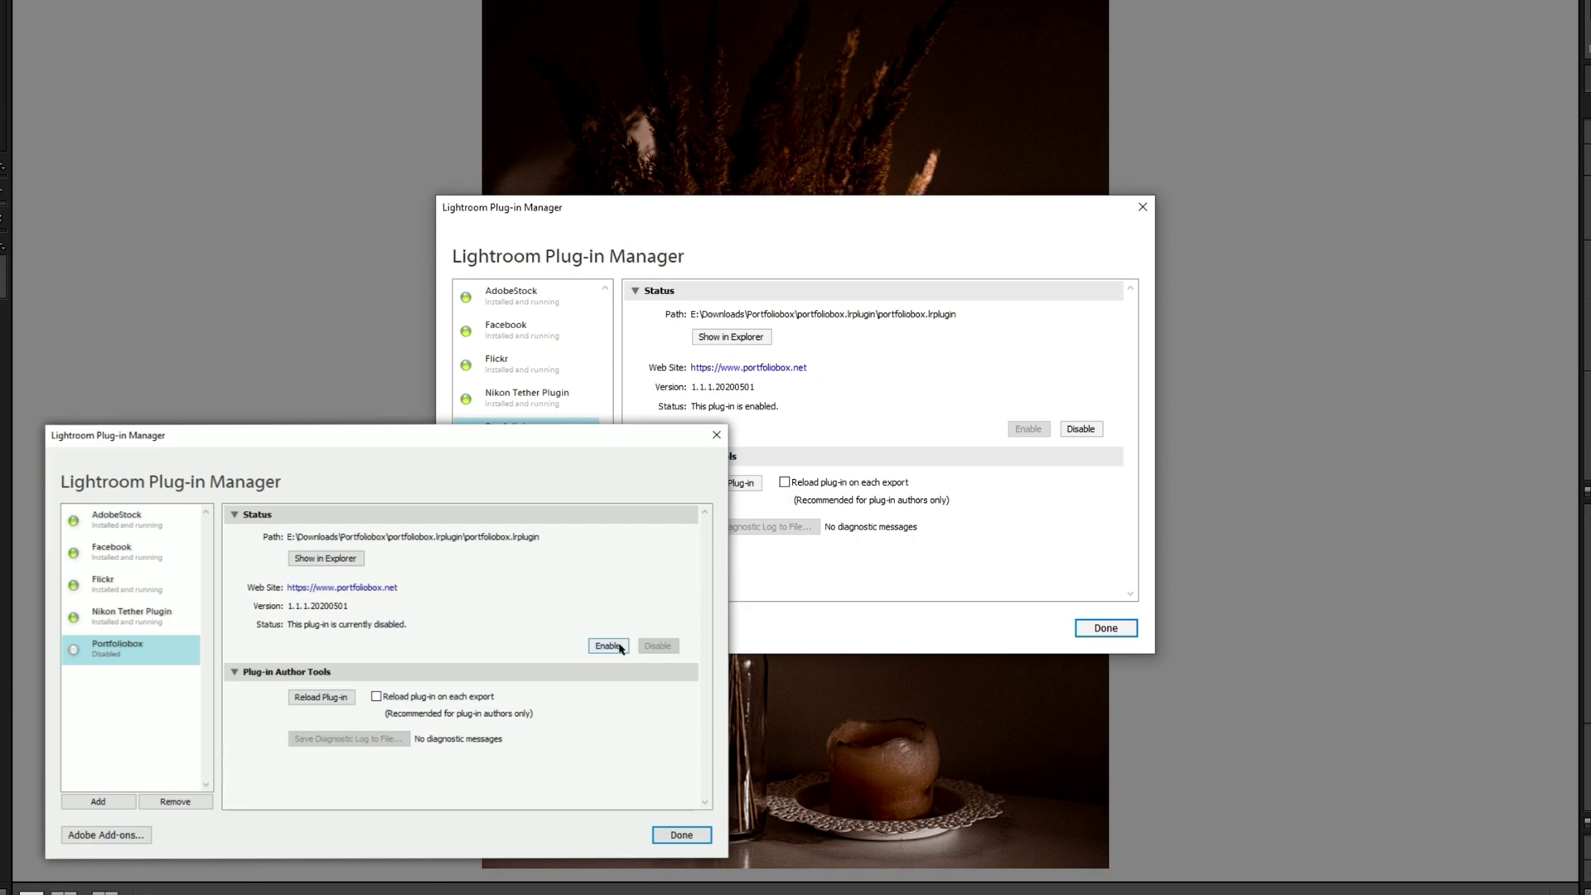
click(607, 646)
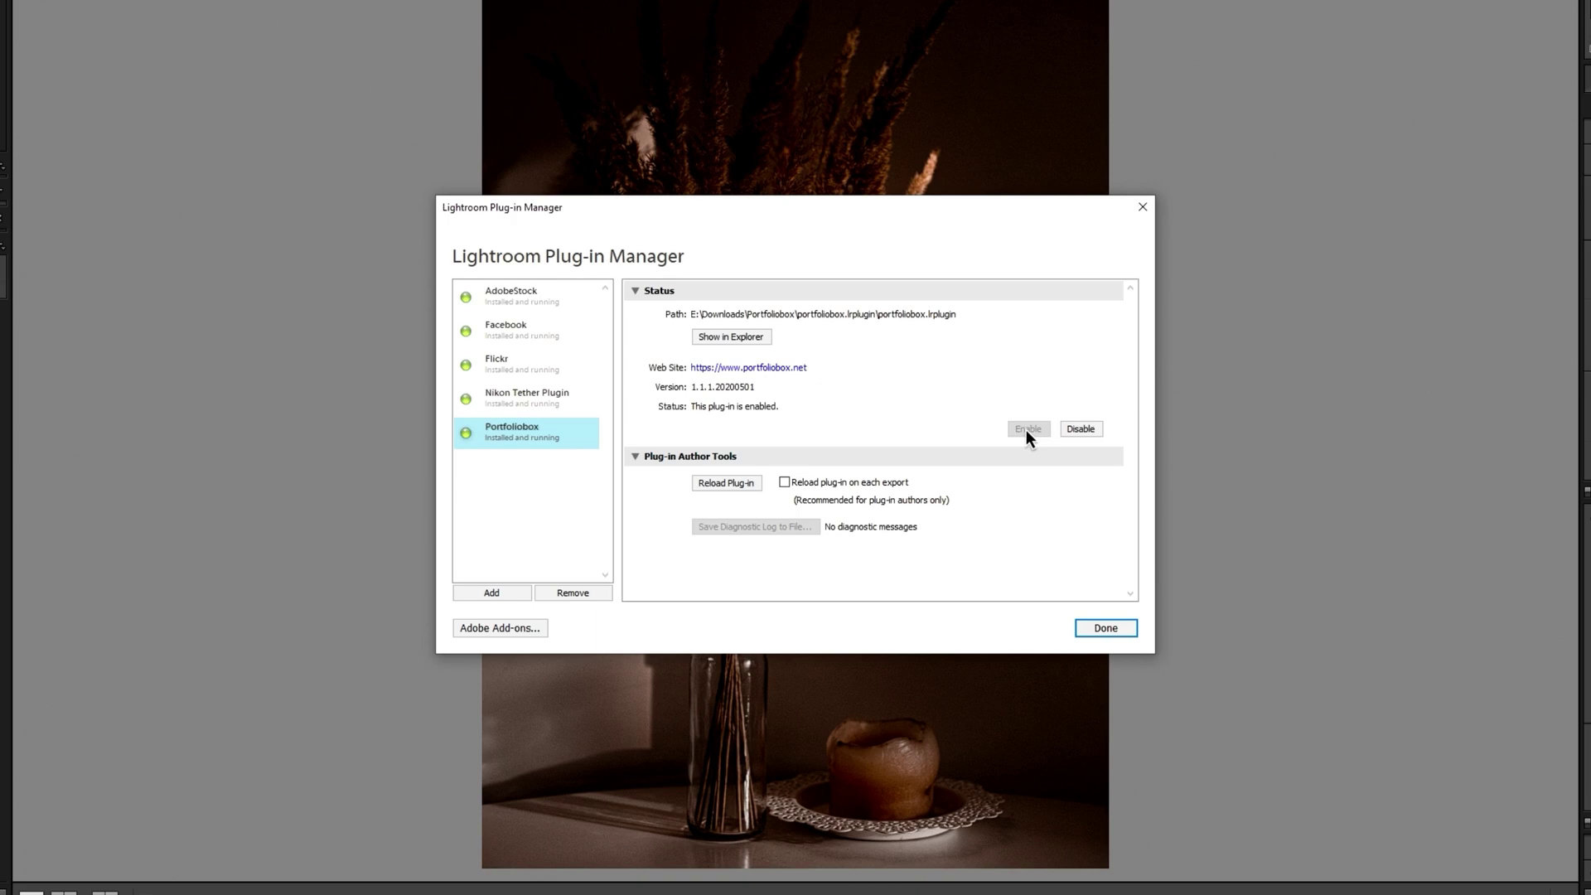
click(1124, 631)
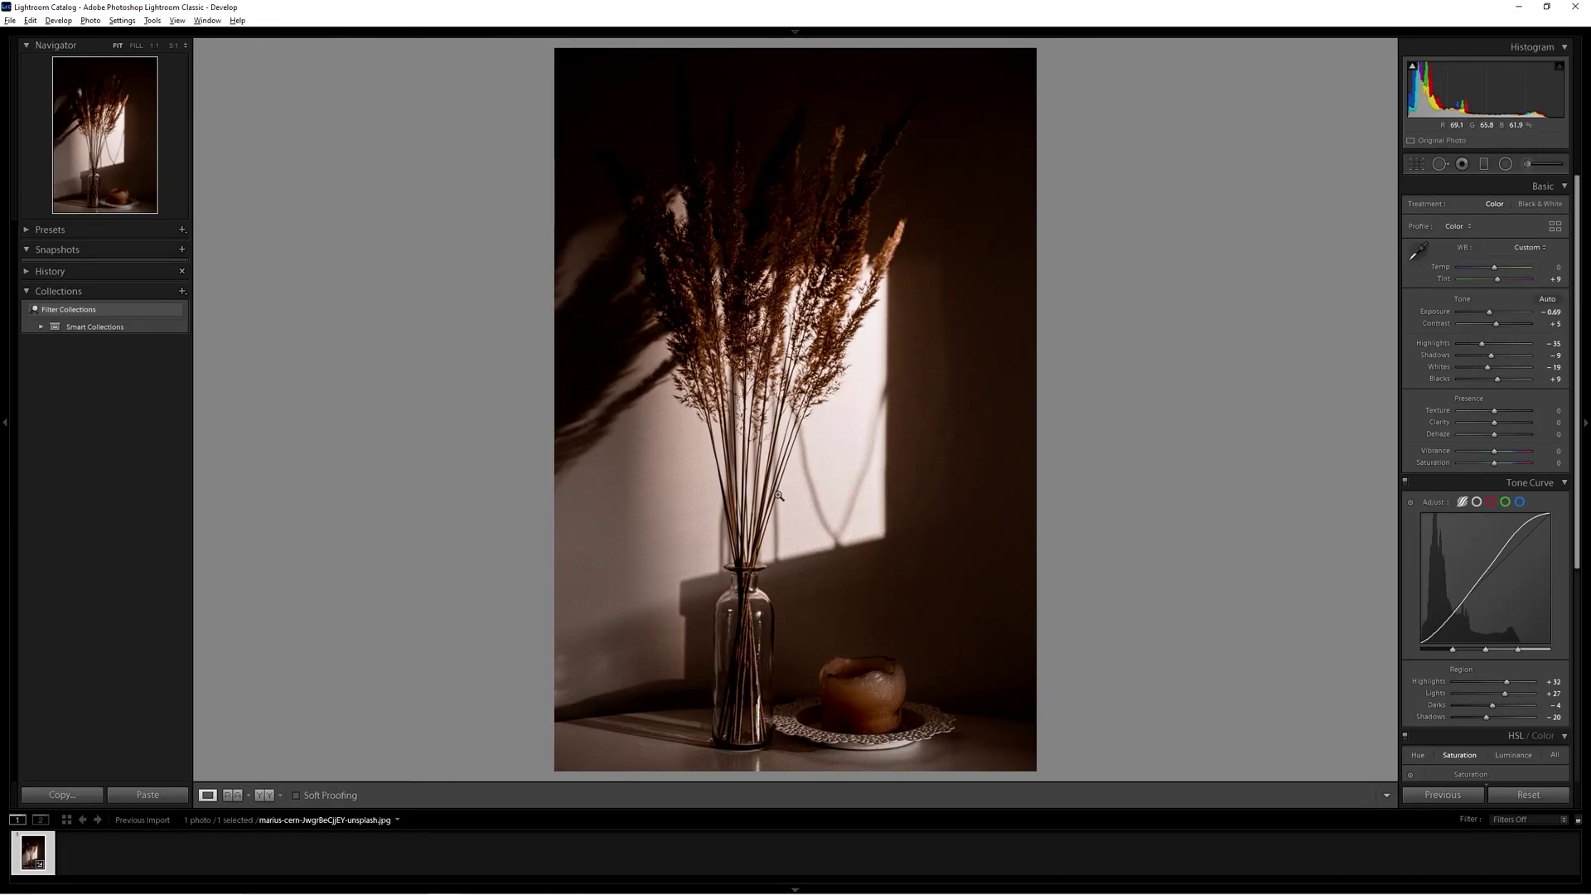
- Start an export of the photo with Portfoliobox chosen as the Export To destination
click(9, 20)
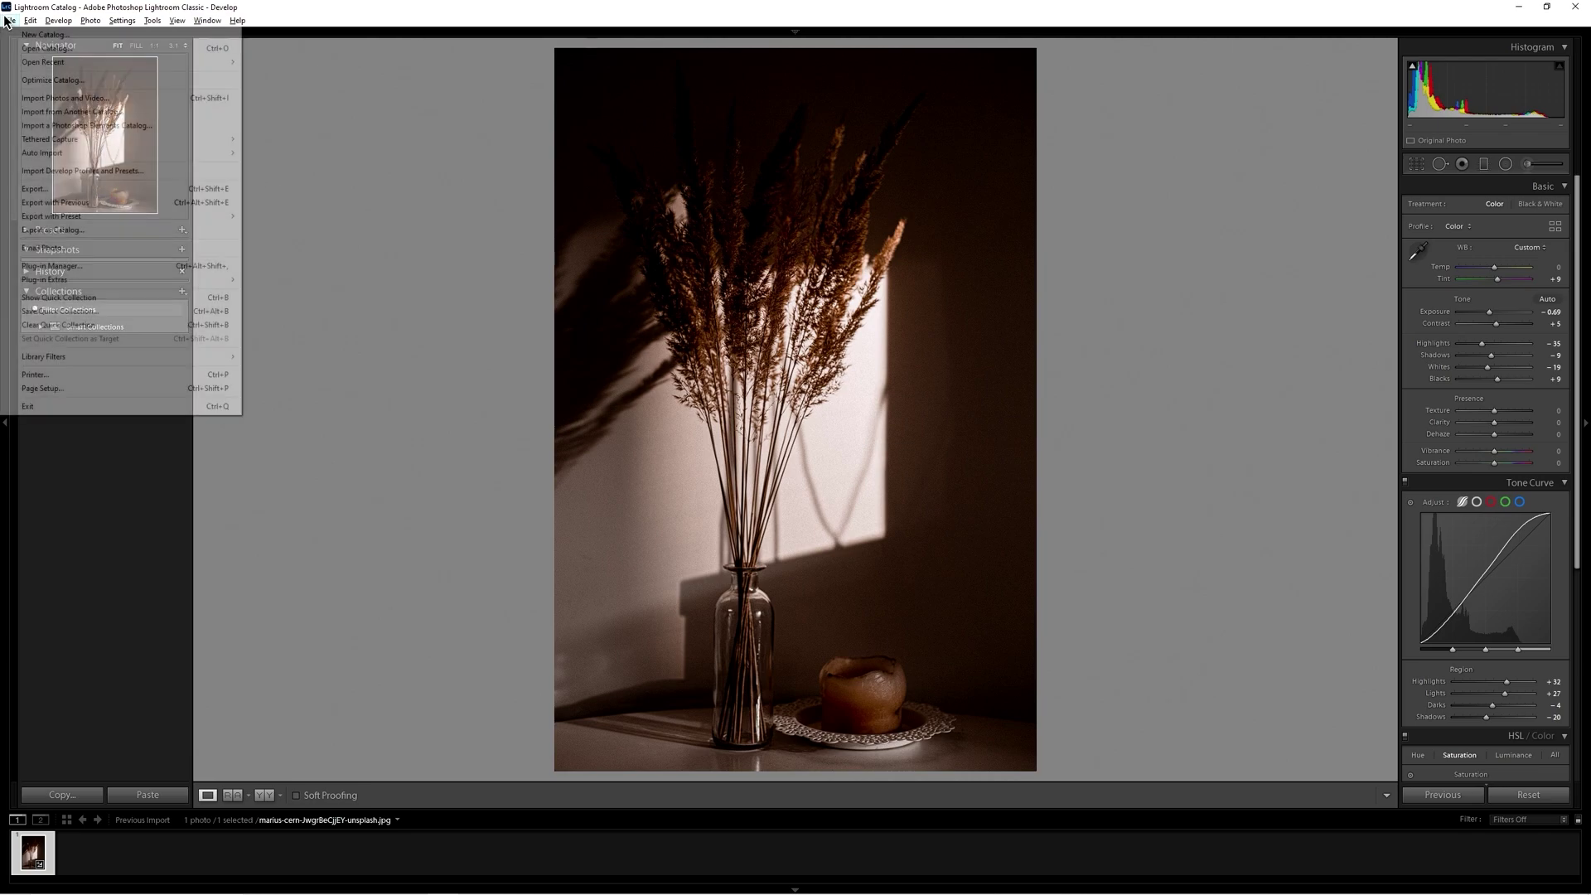
click(102, 187)
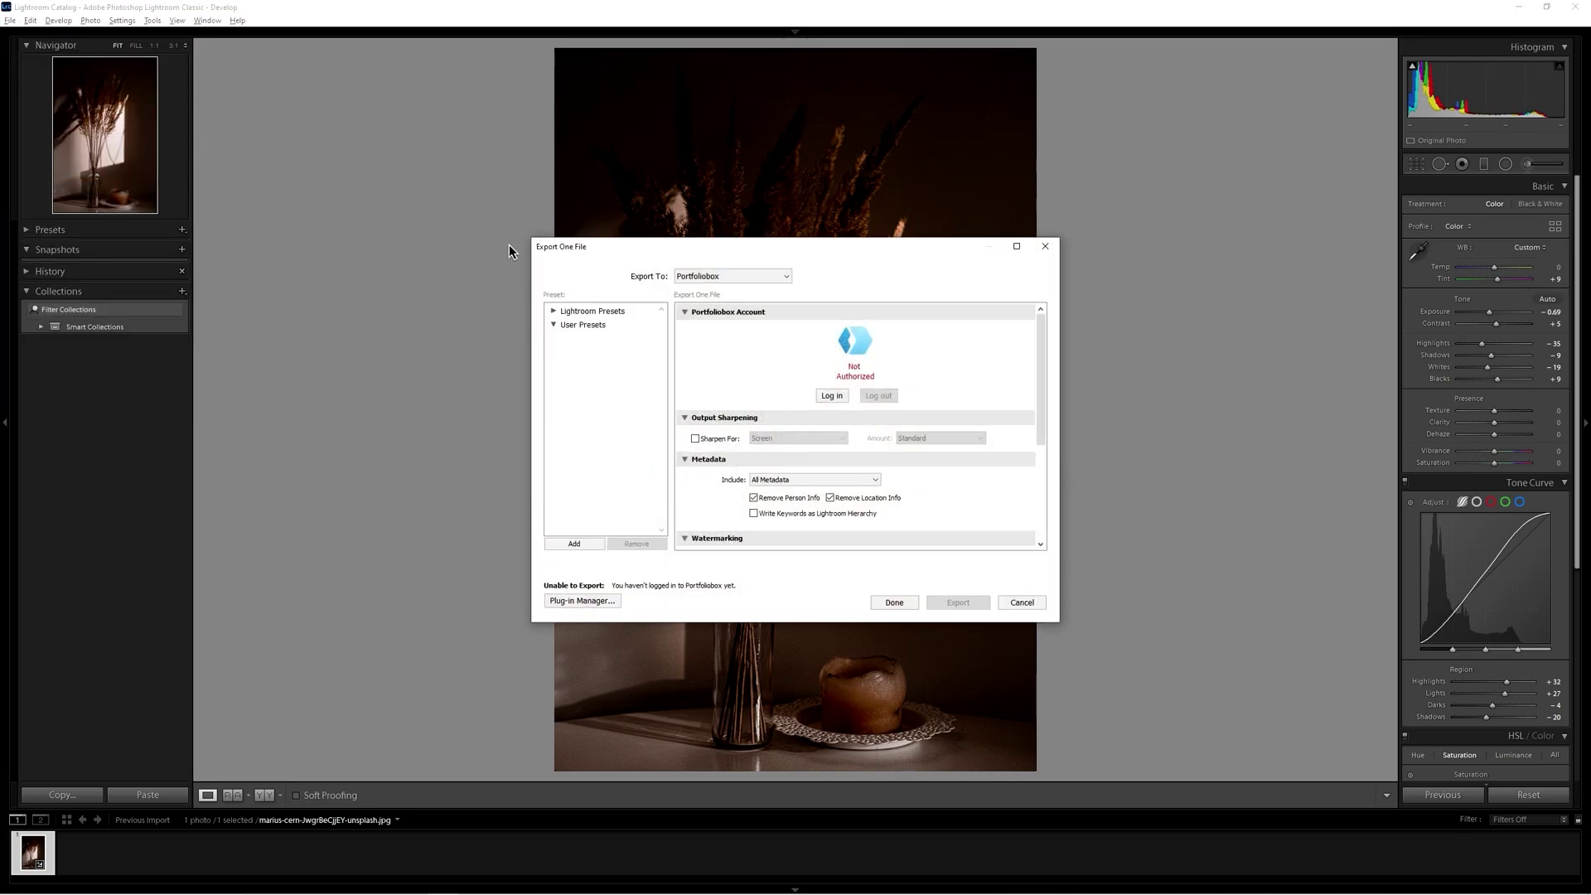
click(706, 274)
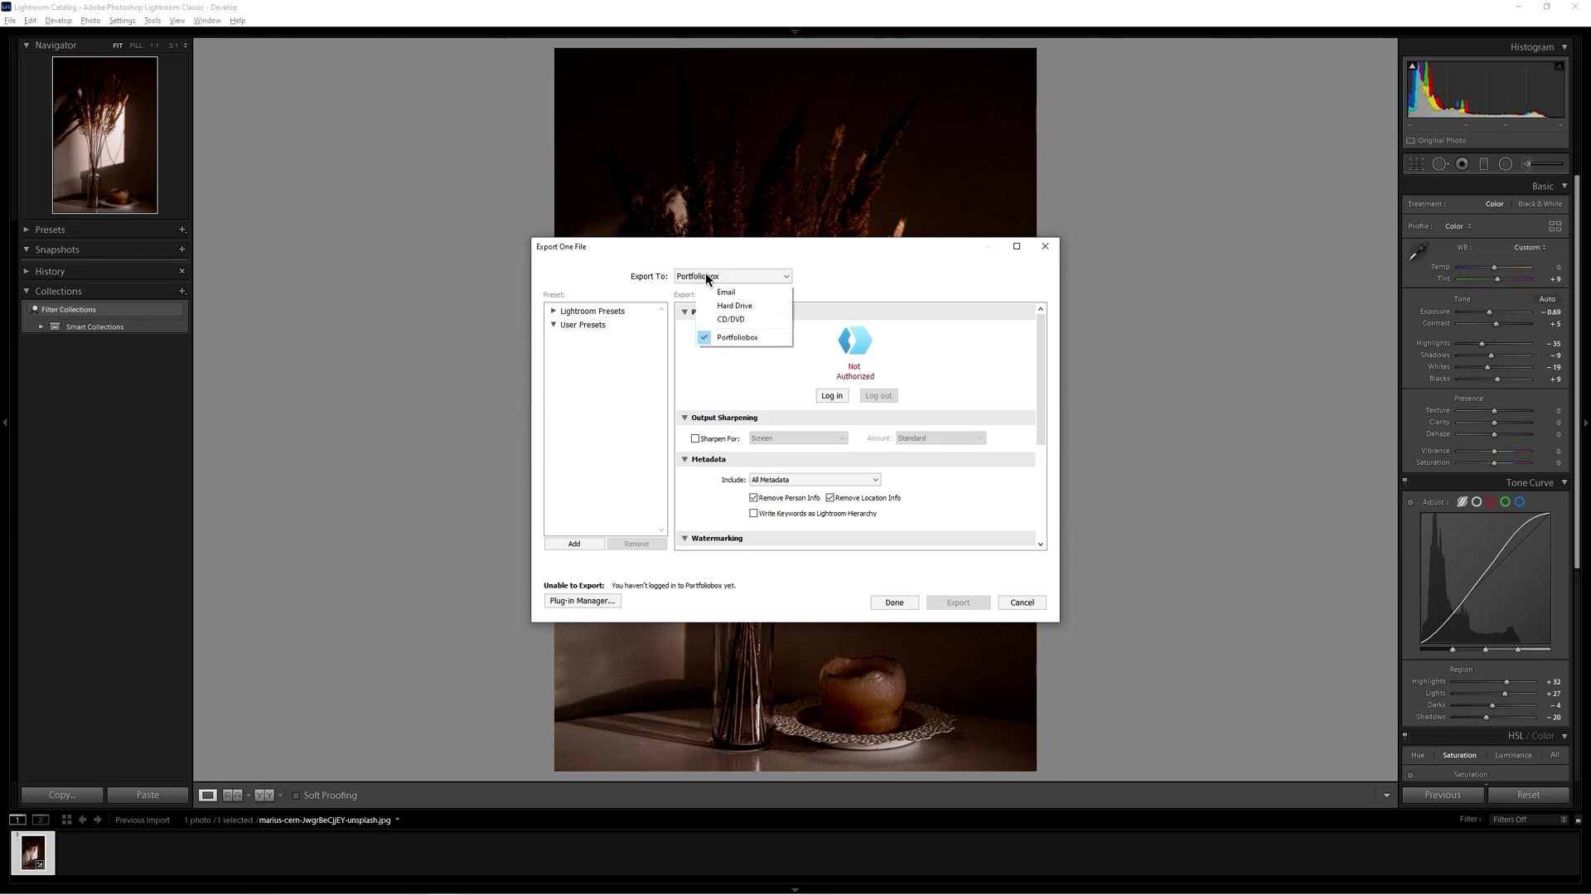
click(738, 339)
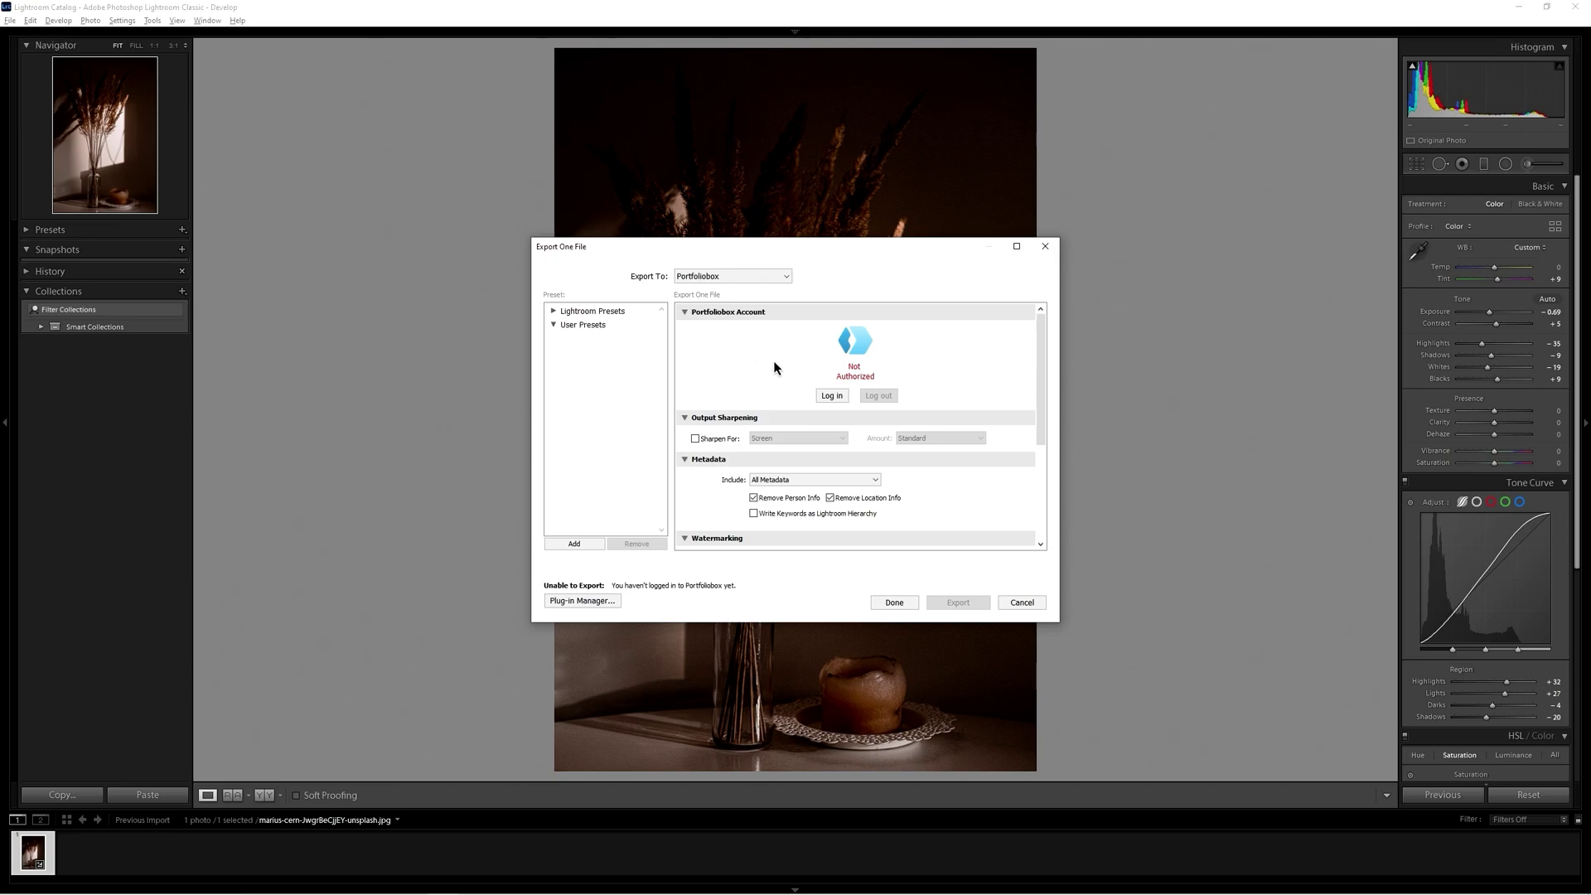
- Log in with the account email, pick the Ivy Jones Photography site, enter the password, get access and save
click(827, 396)
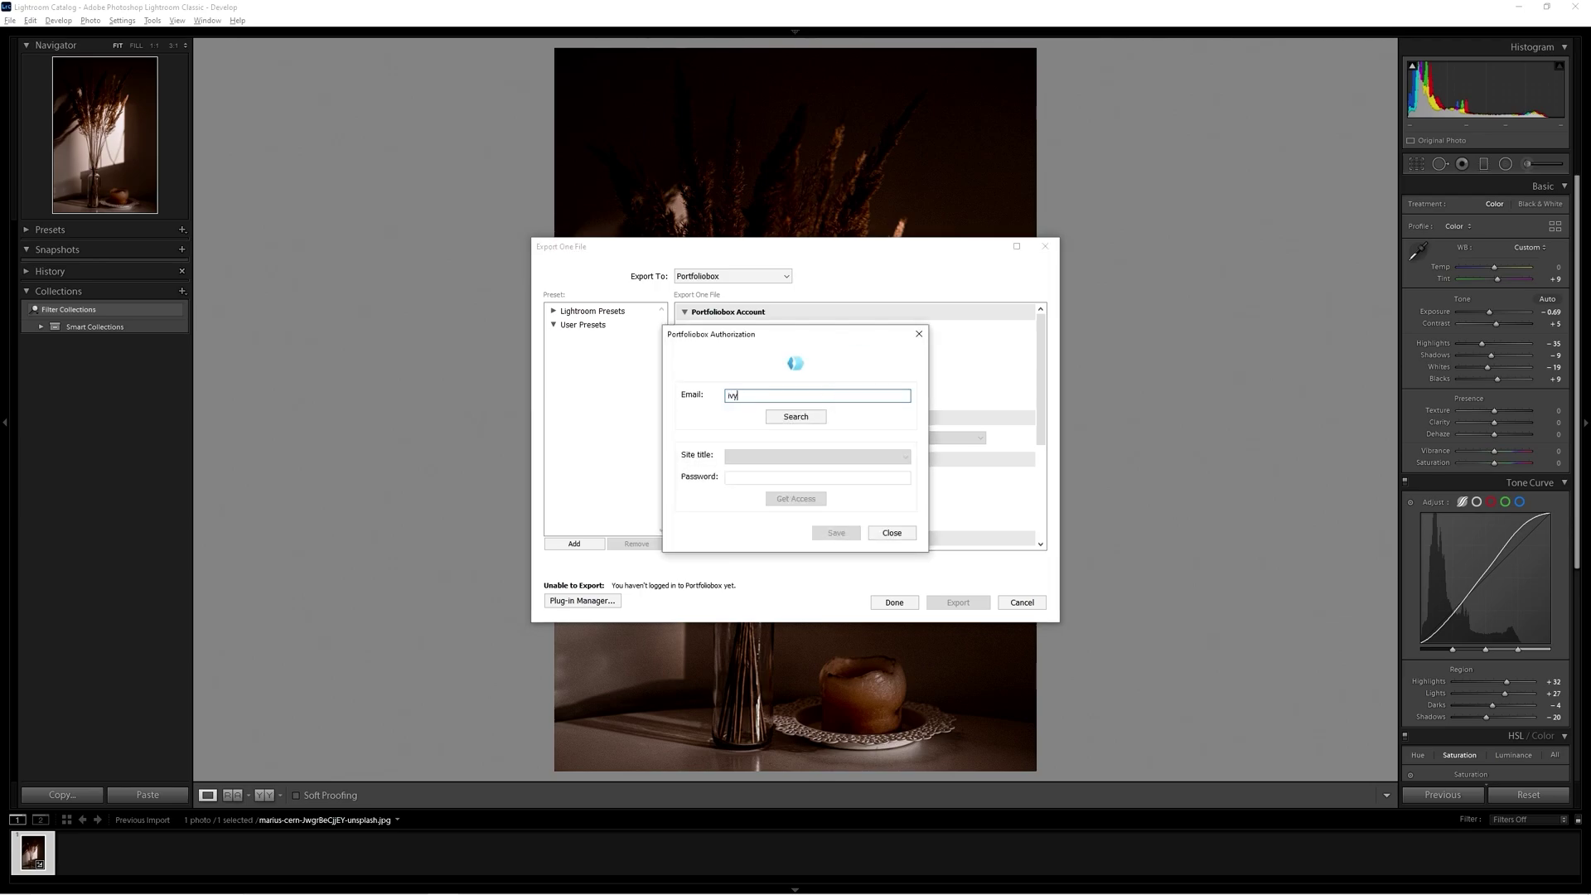
click(810, 415)
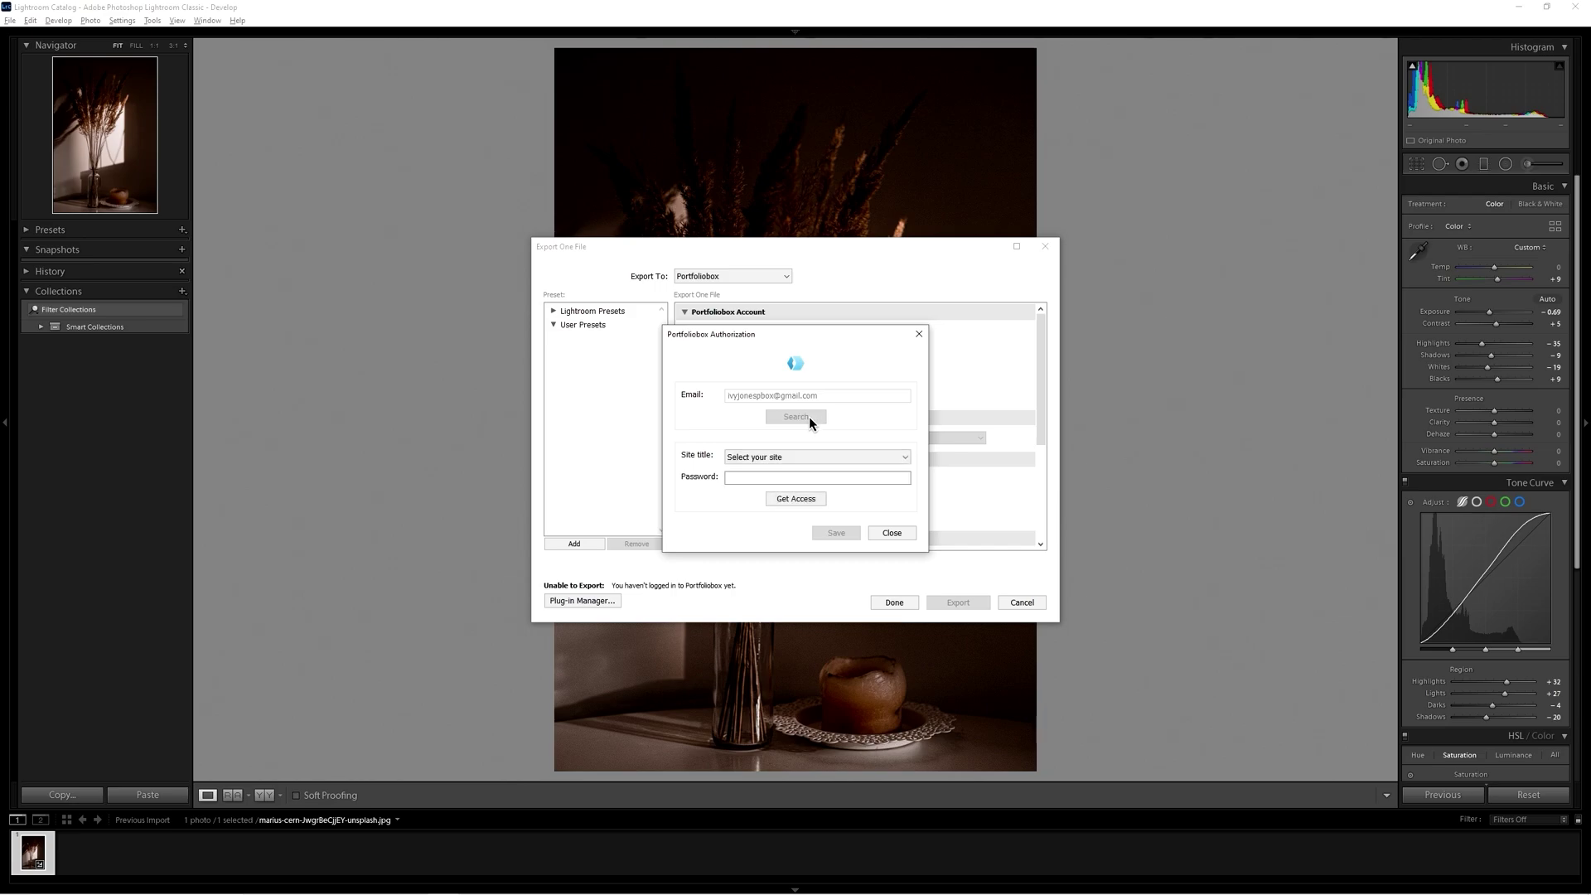
click(809, 459)
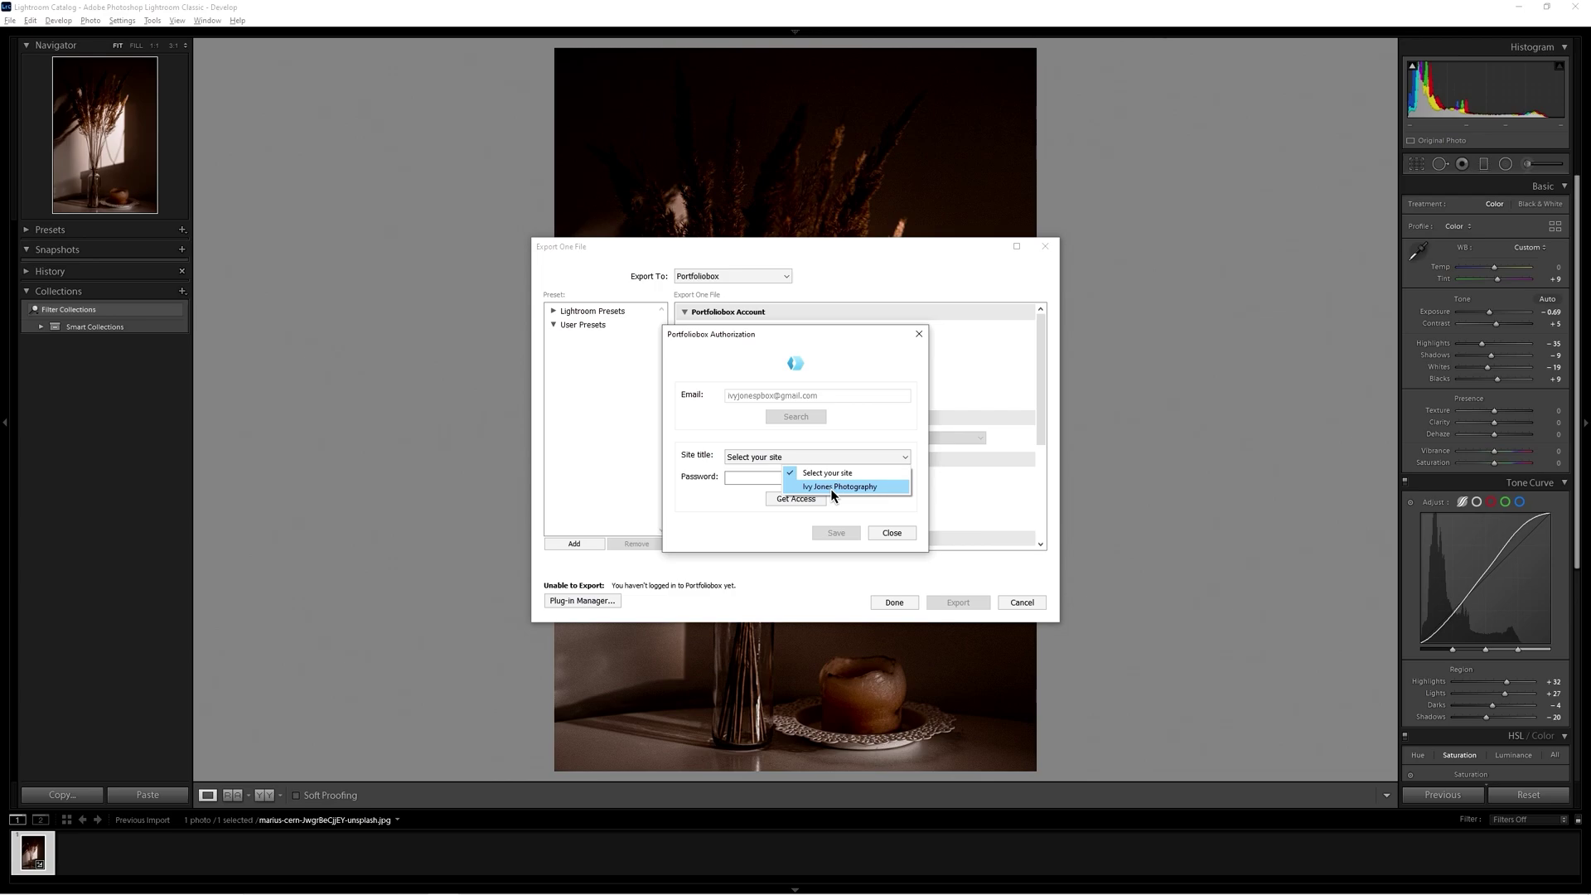
click(831, 489)
click(755, 476)
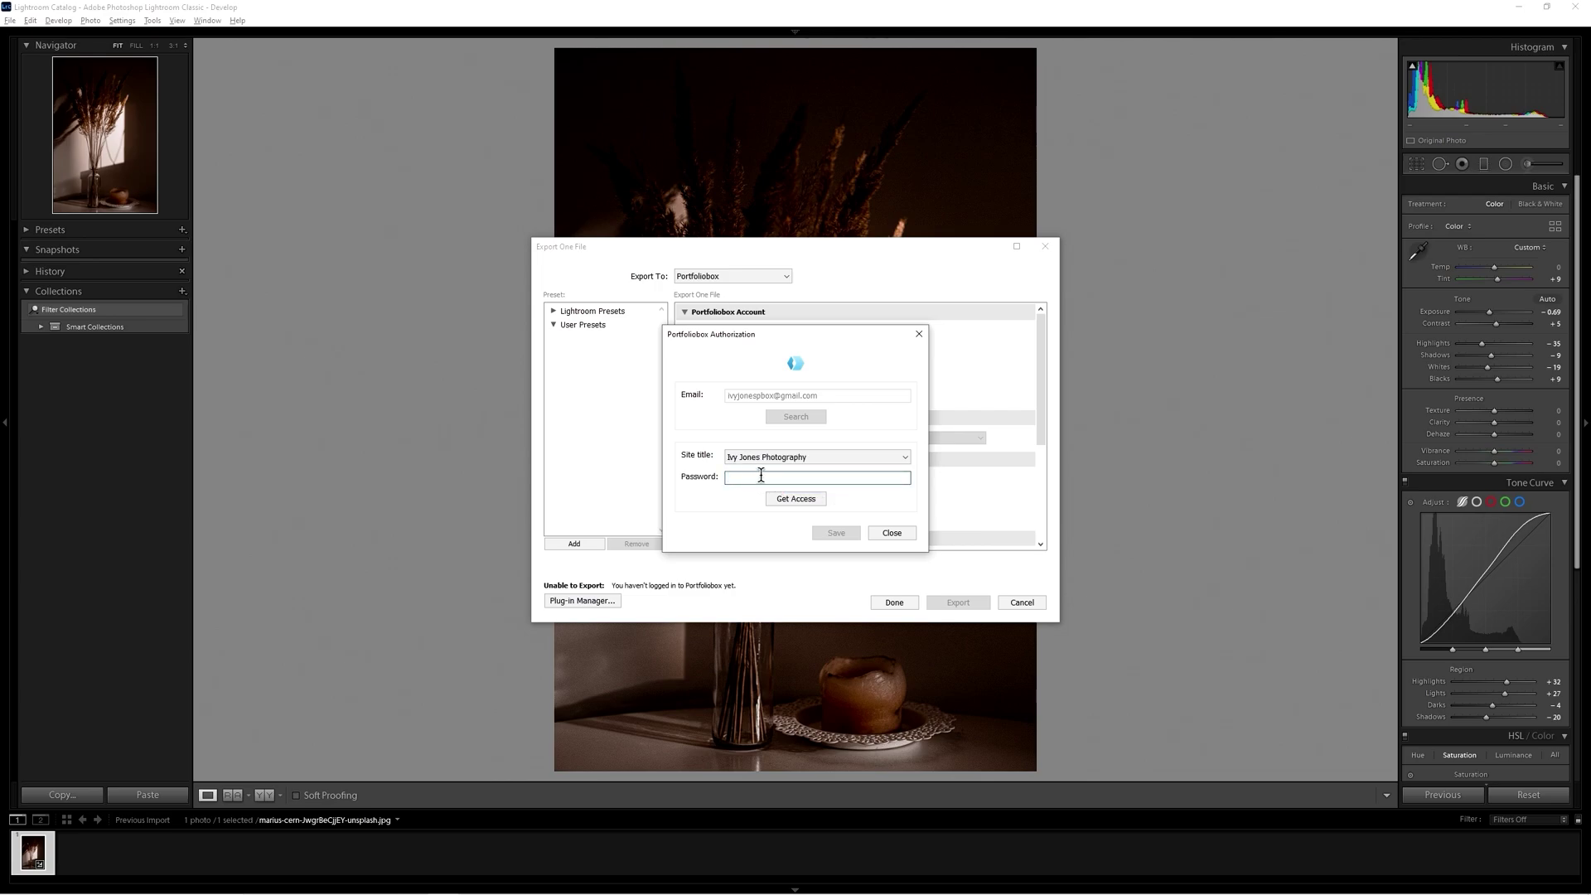
text(•••)
click(799, 503)
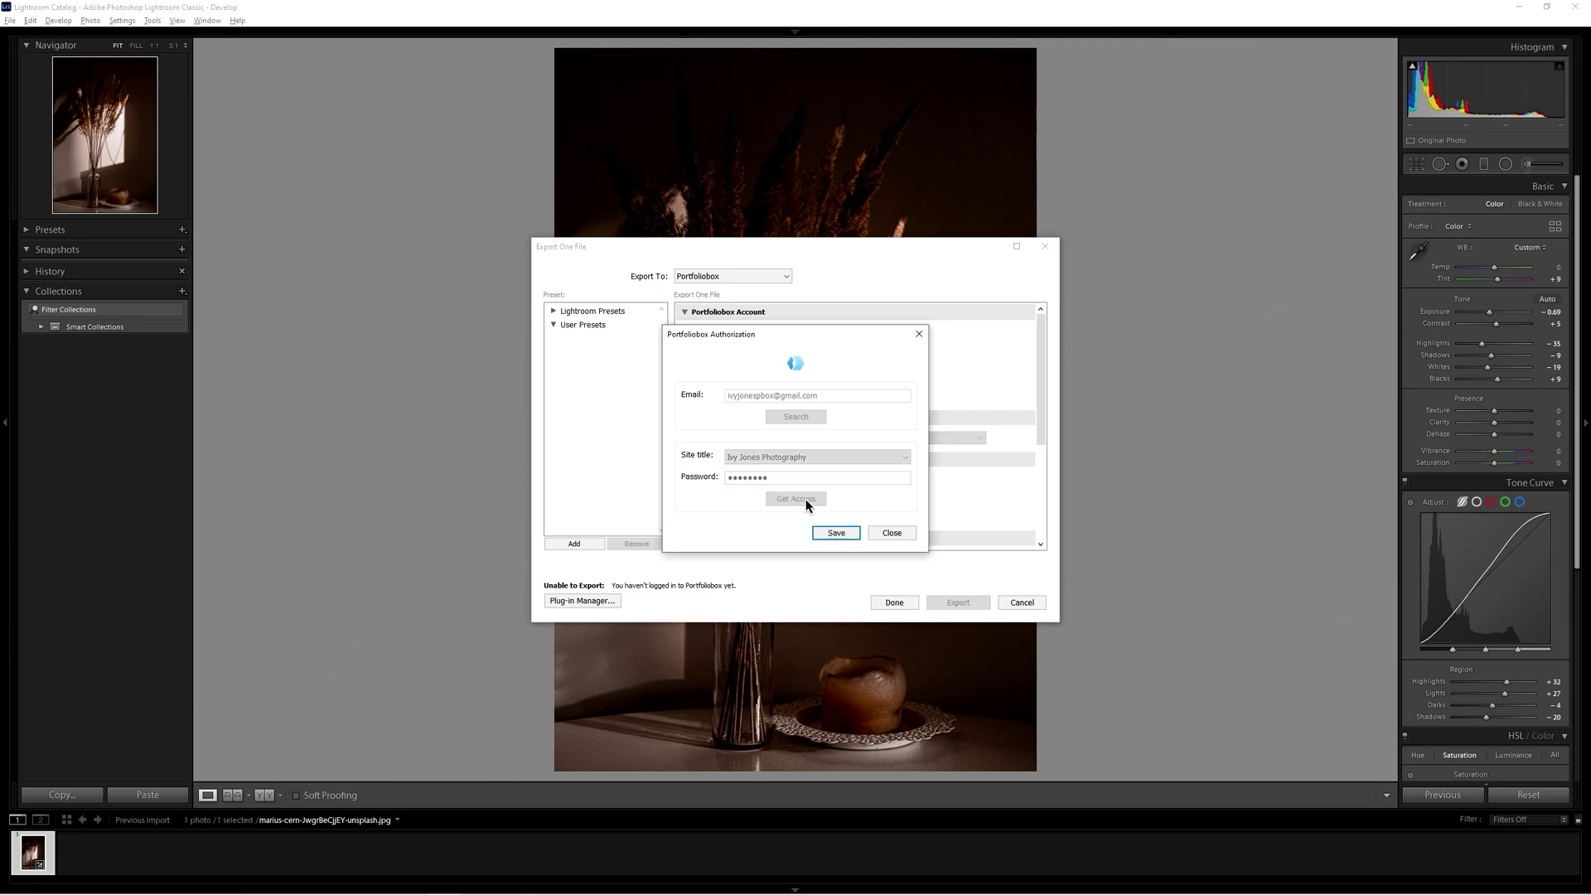
click(837, 534)
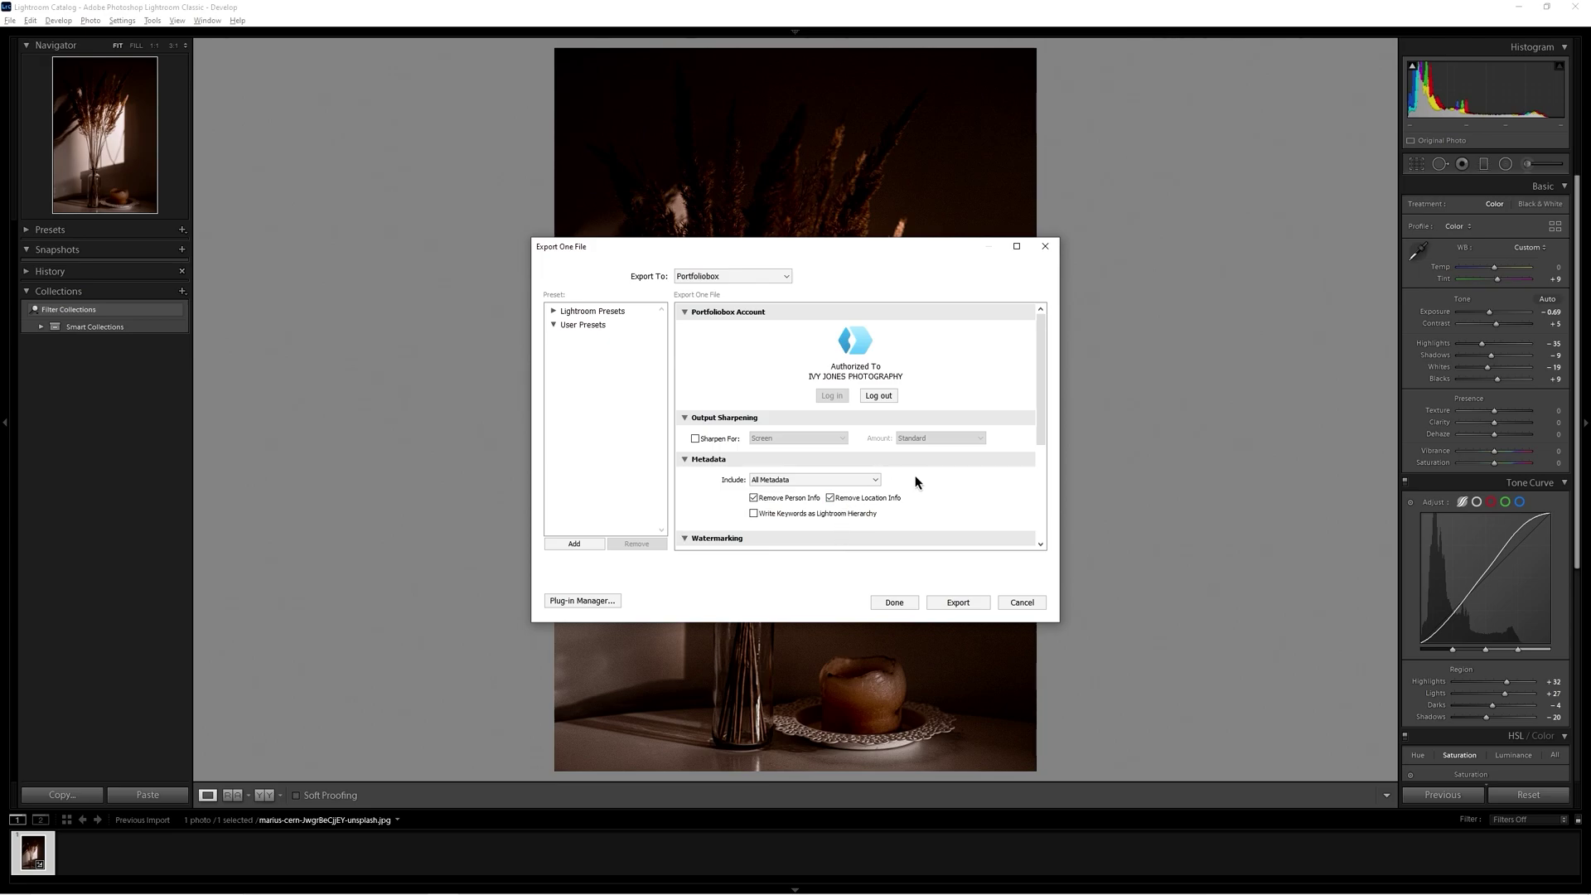
- Export the dried-grass photo so it renders and uploads to Portfoliobox
click(960, 604)
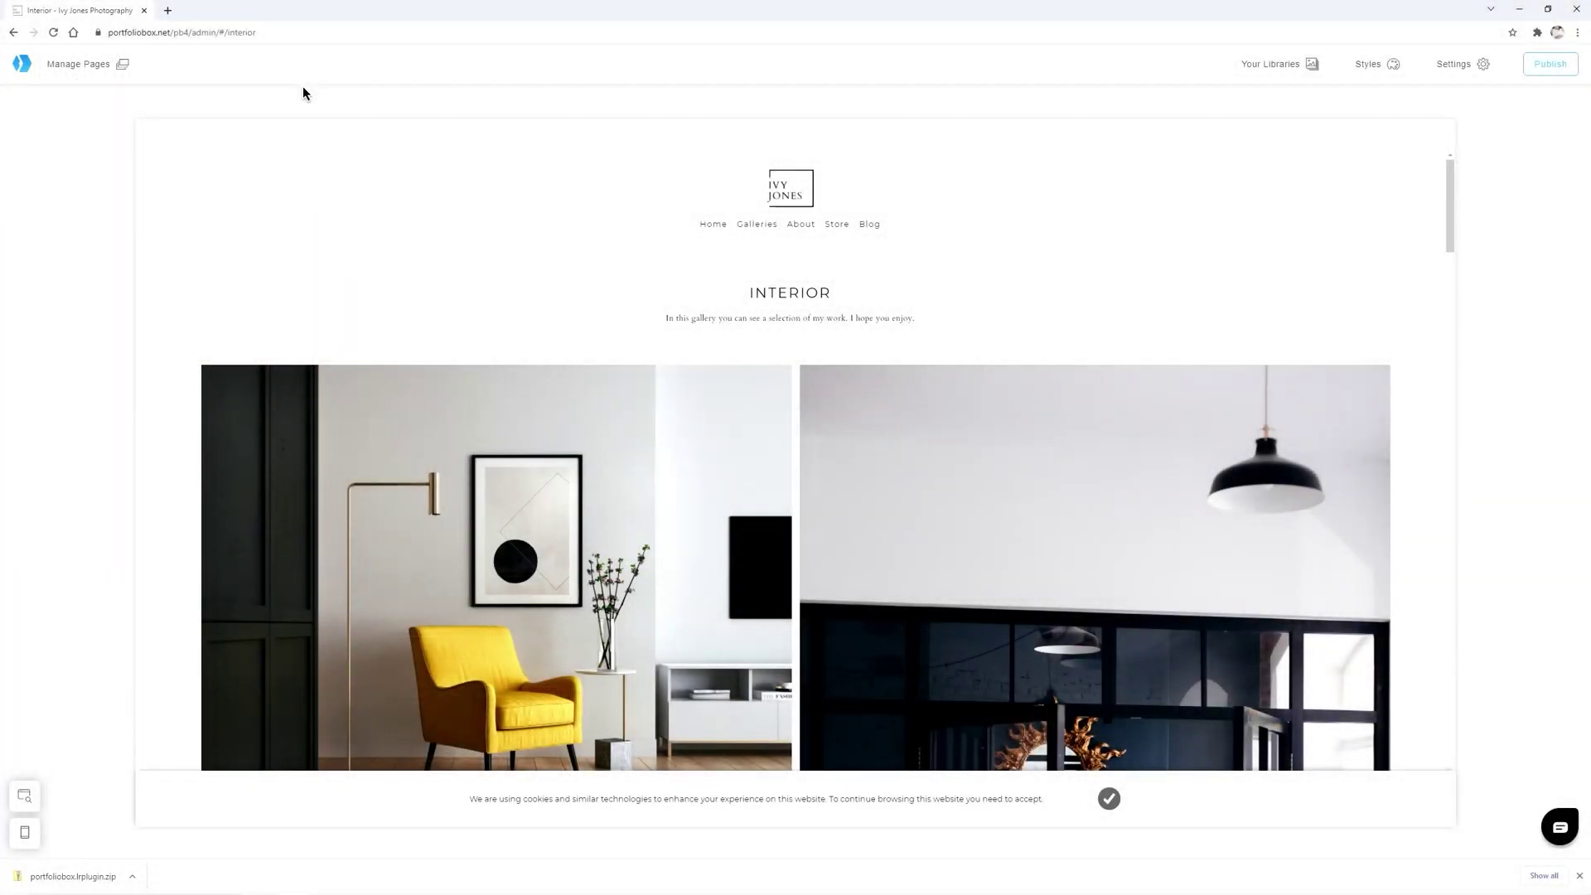
- Reload the gallery page and go to Edit Images > Change Content > Add Images or Videos
click(52, 32)
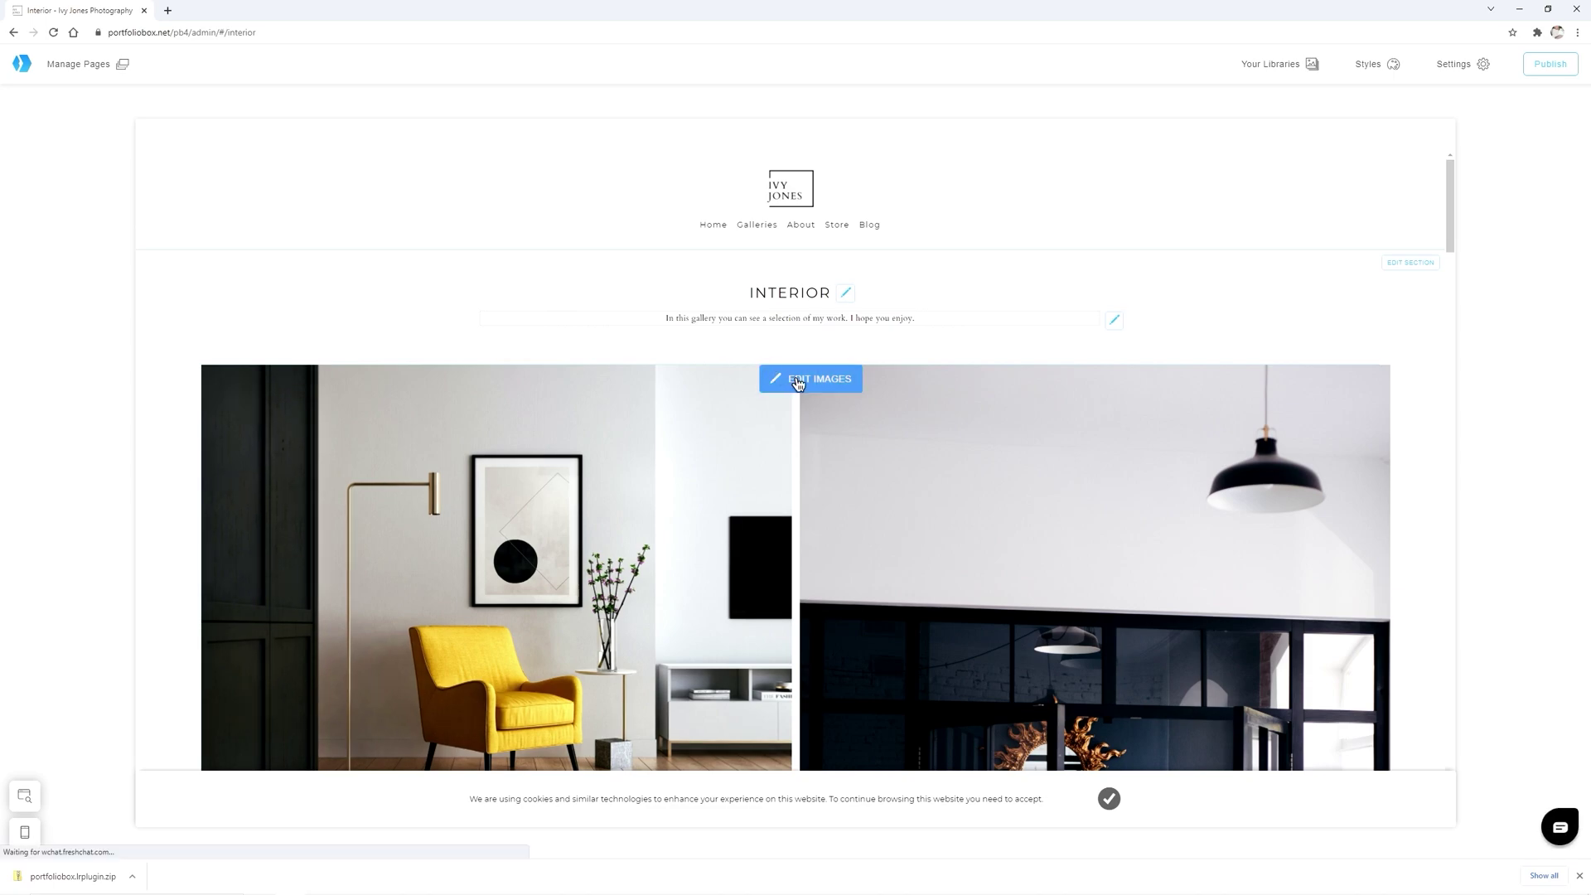
click(795, 378)
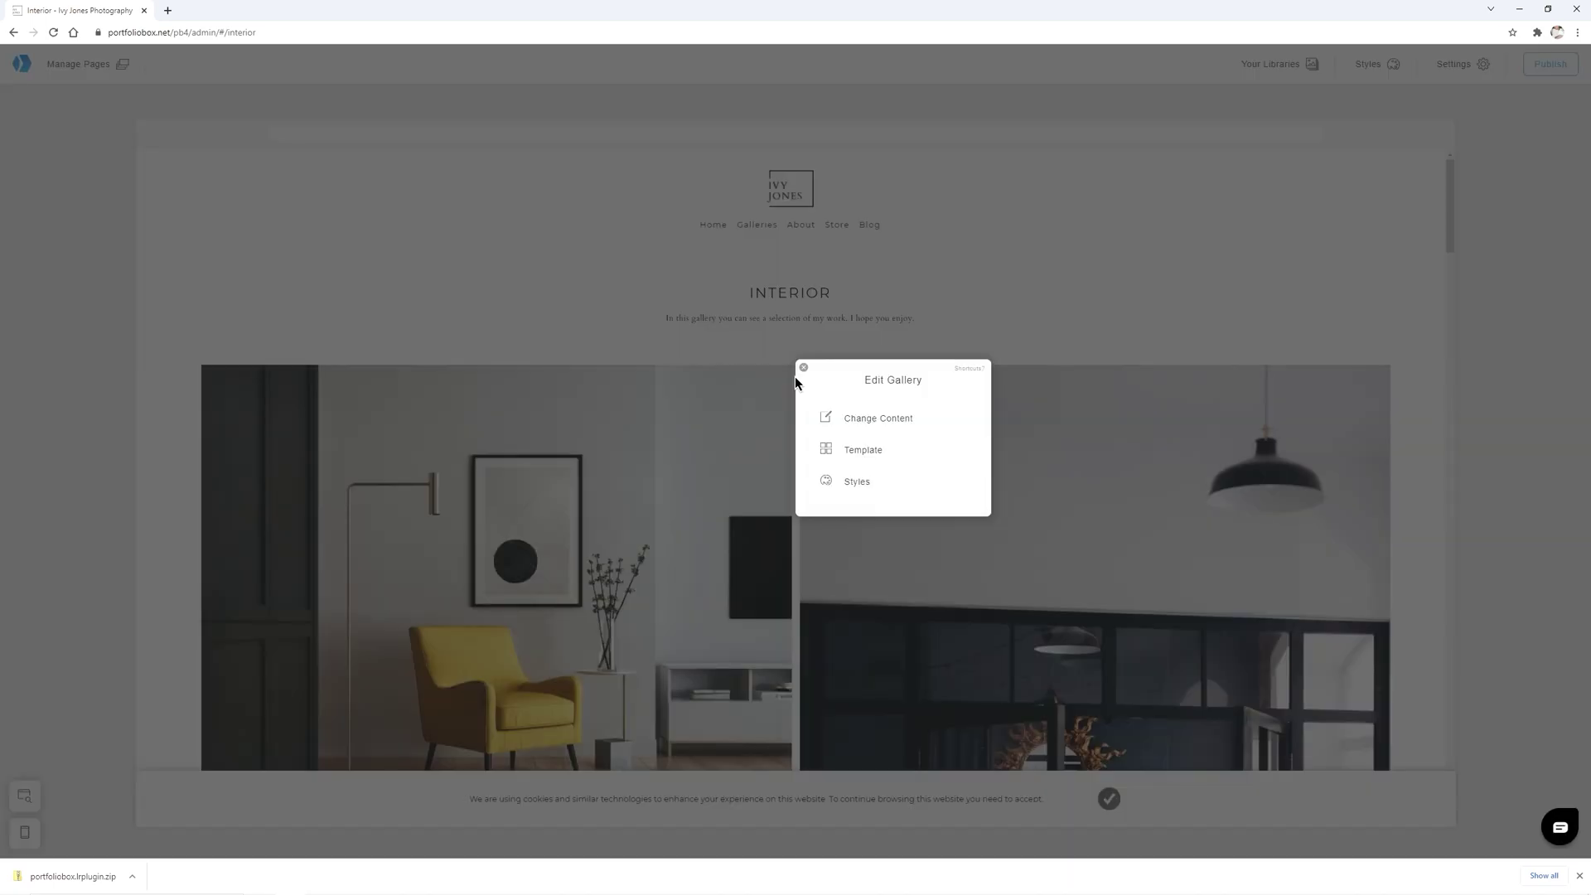
click(874, 423)
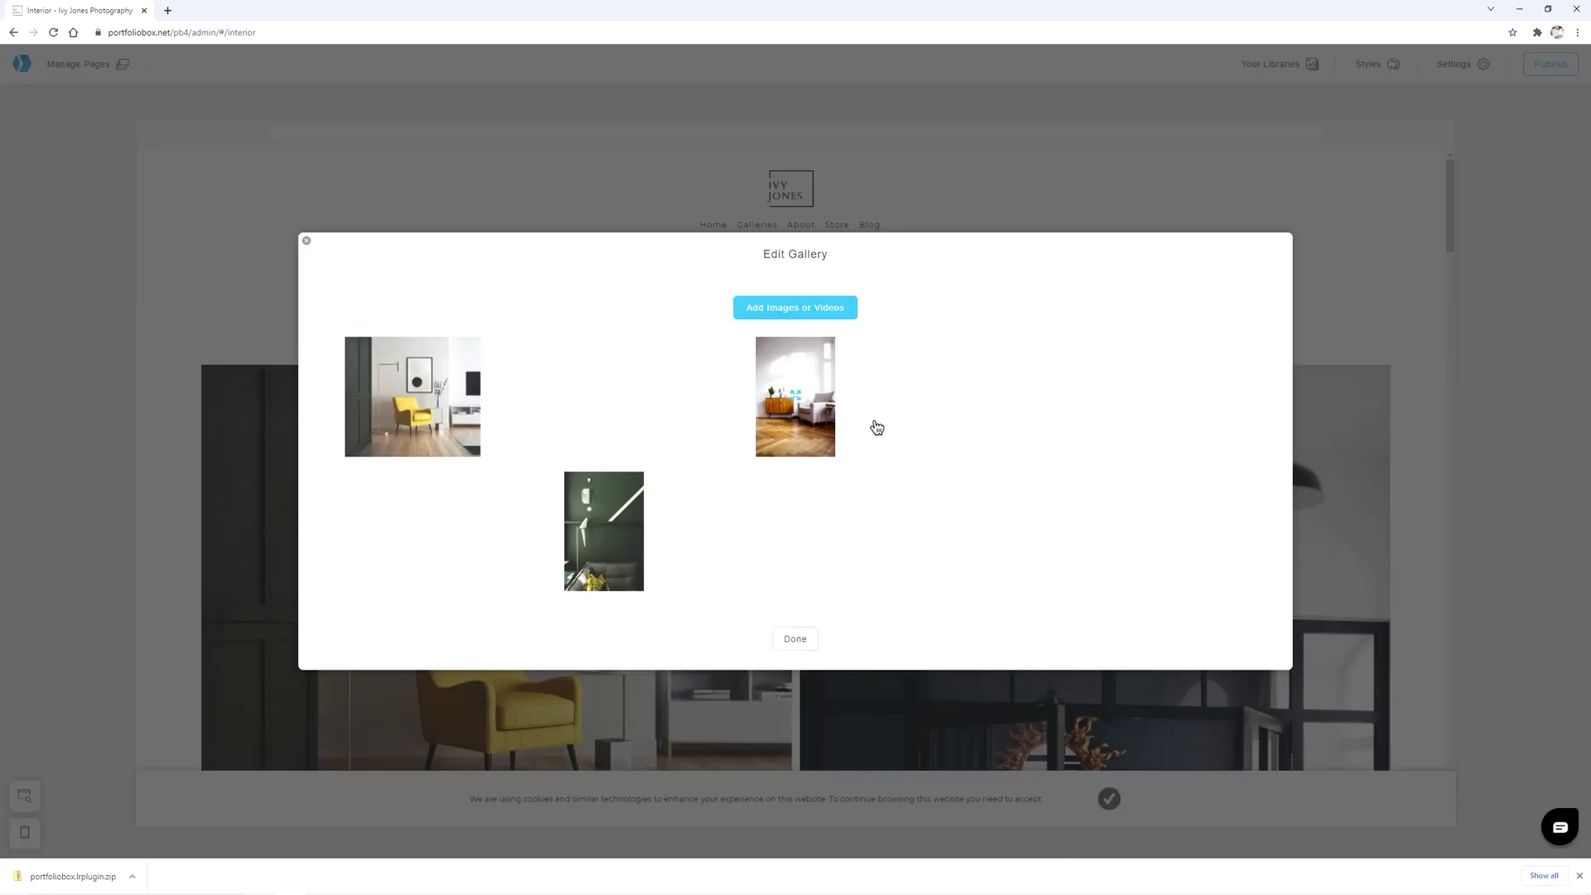
click(793, 306)
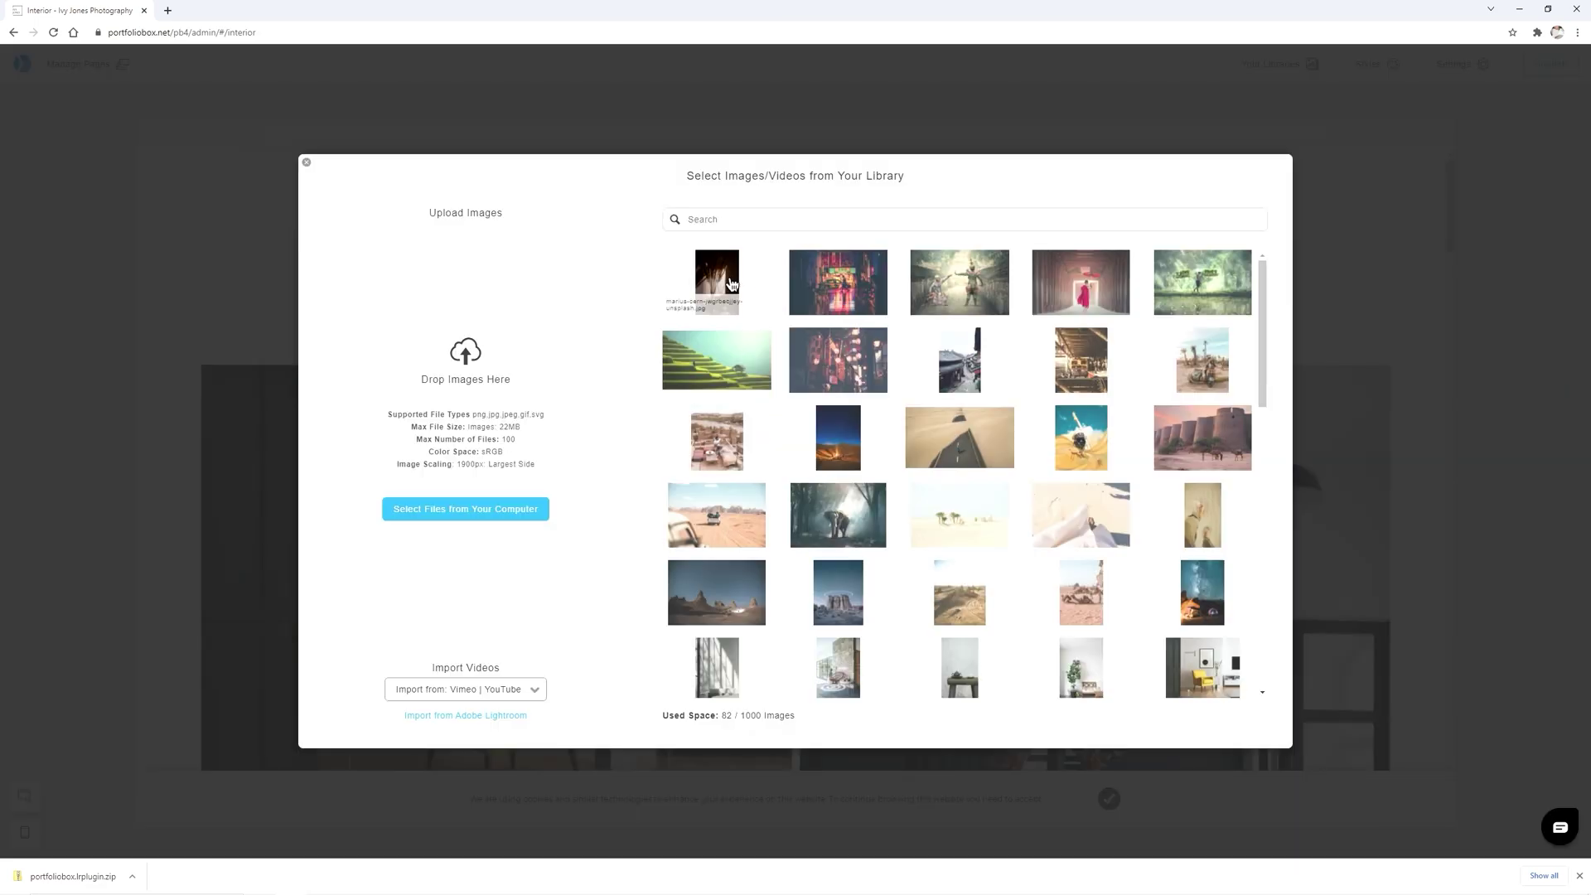
- Select the newly exported dried-grass photo and add it to the Interior gallery
click(731, 286)
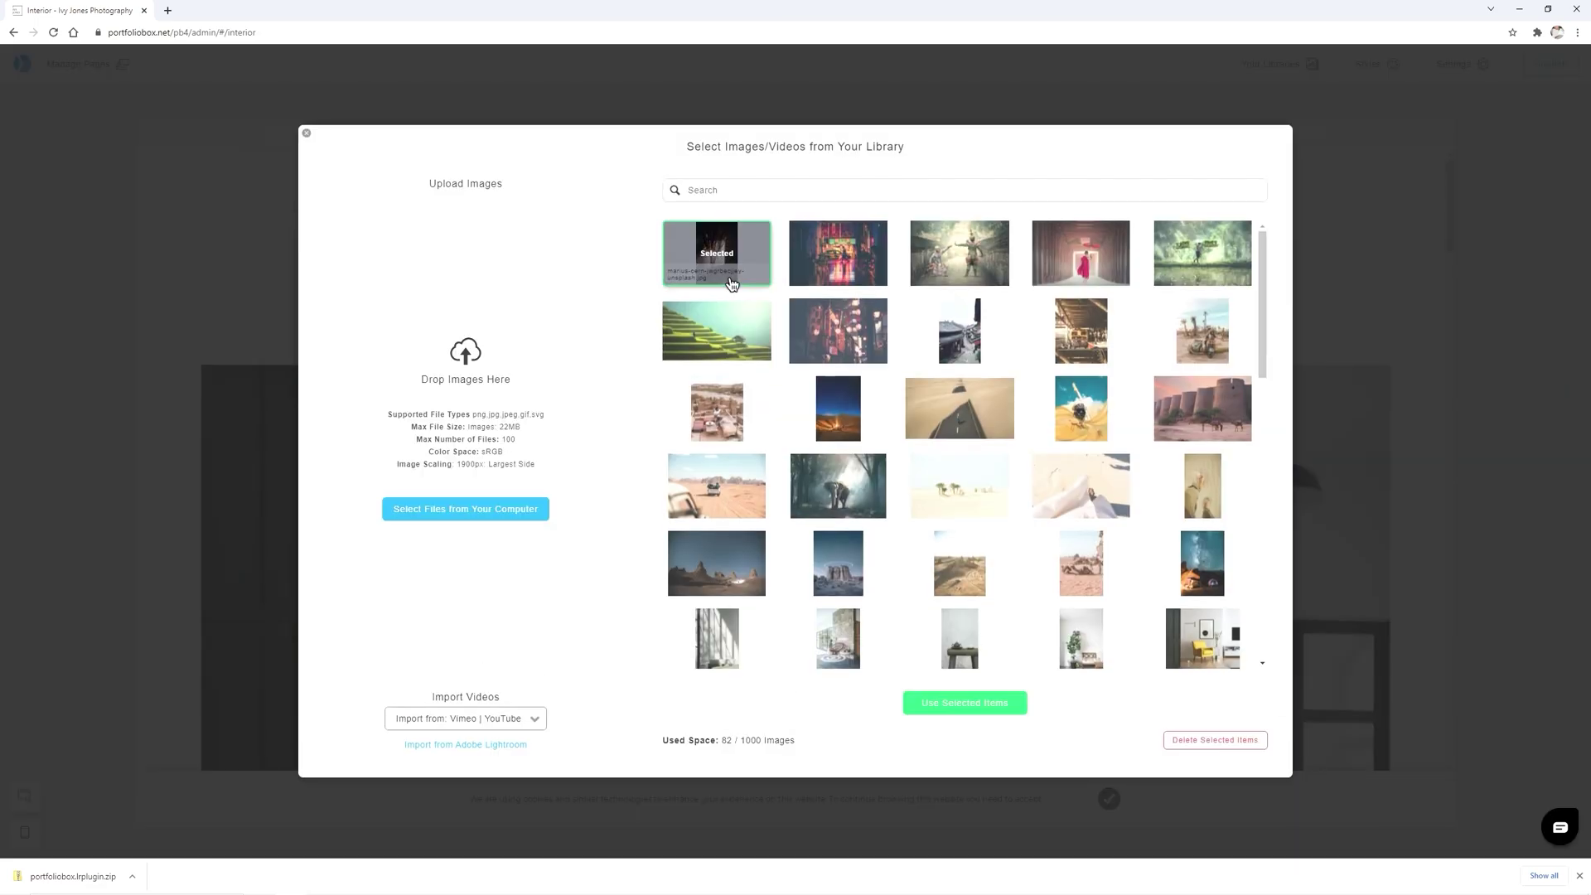
click(966, 701)
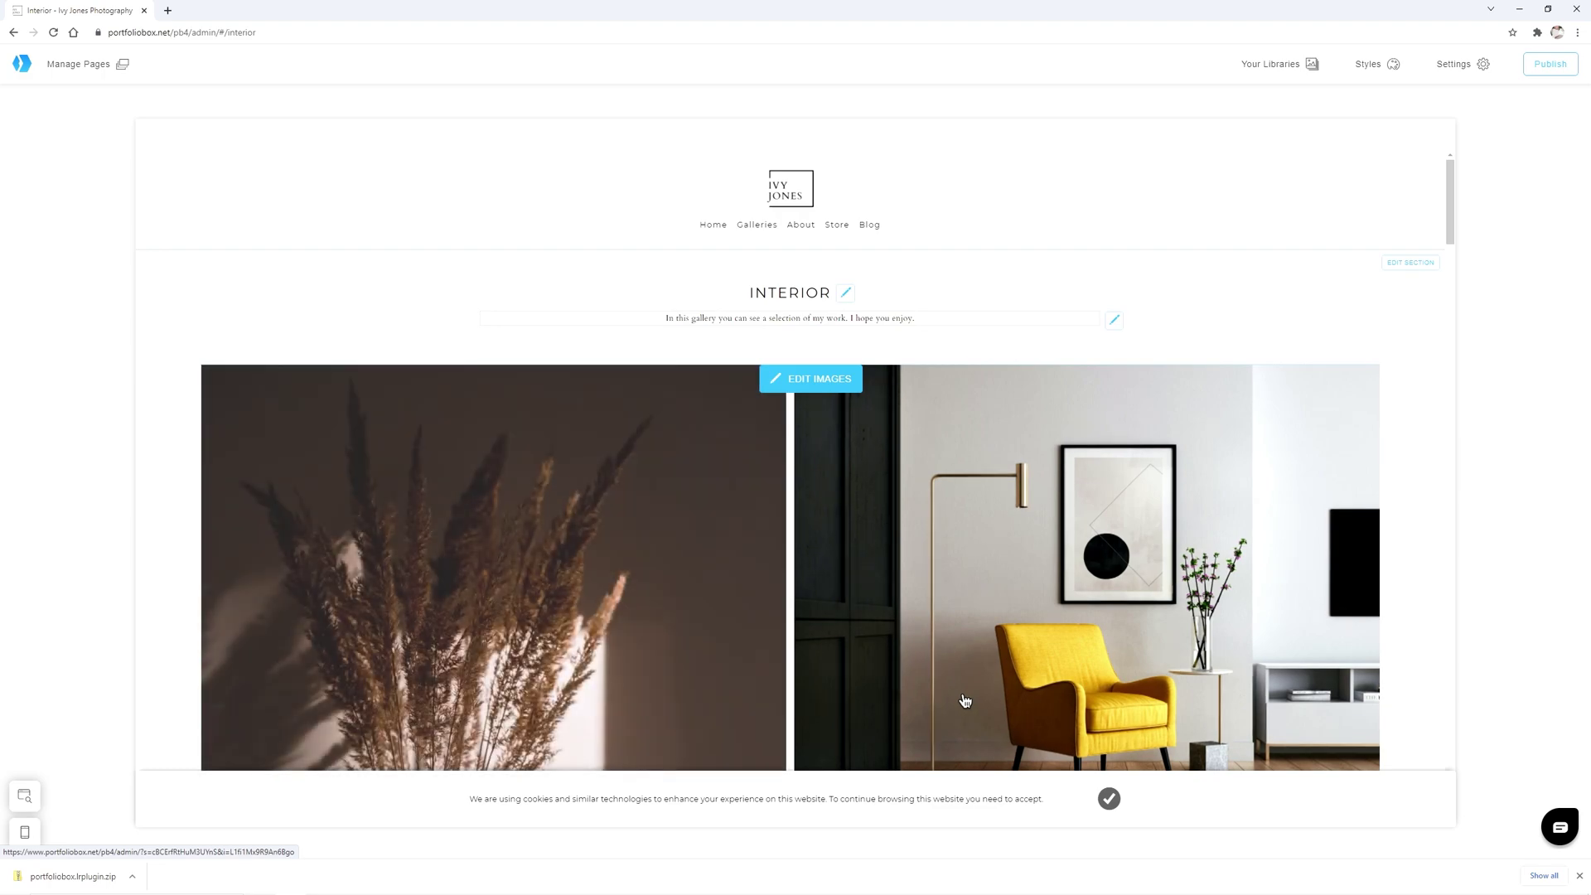